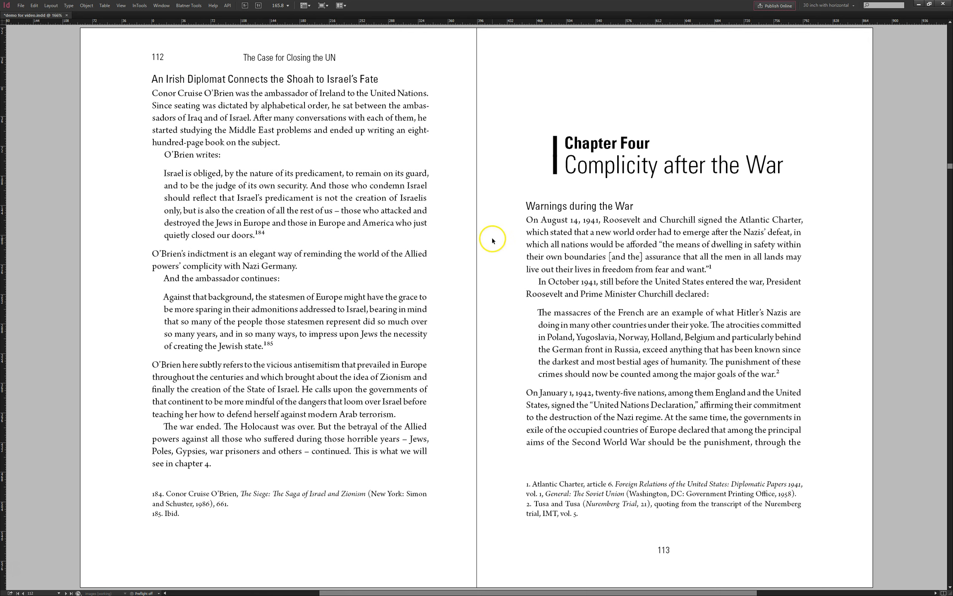
Open Mastermatic, view its version information, and close the add-on without applying any masters
{"action": "key", "text": "ctrl+alt+m"}
{"action": "left_click", "coordinate": [559, 371]}
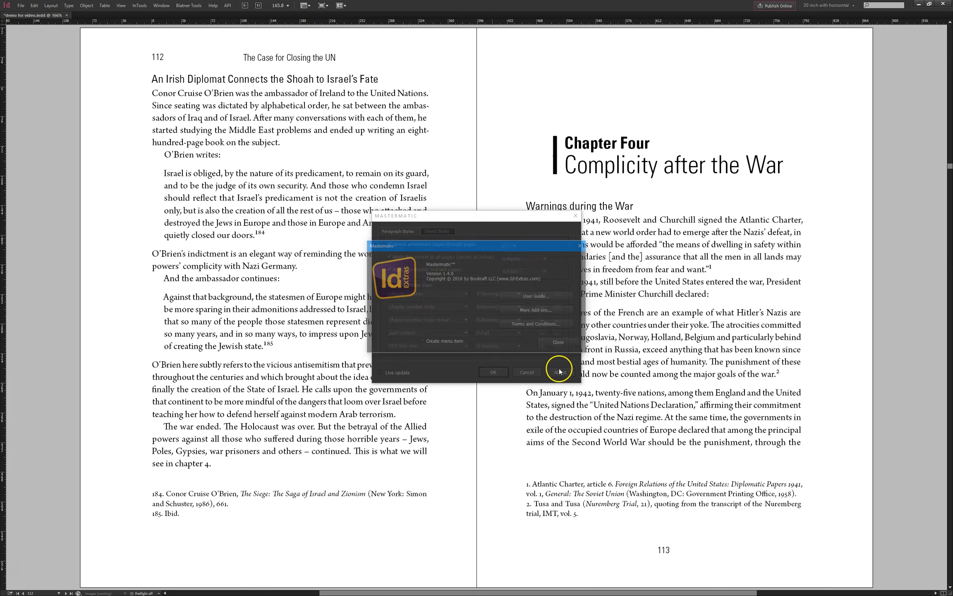
{"action": "left_click_drag", "start_coordinate": [443, 247], "coordinate": [452, 247]}
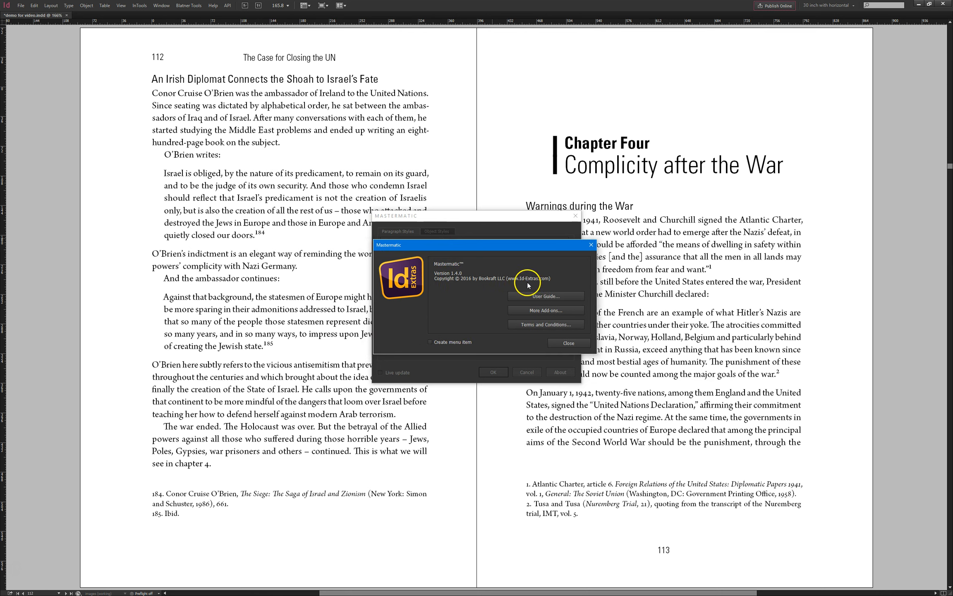
{"action": "left_click", "coordinate": [565, 344]}
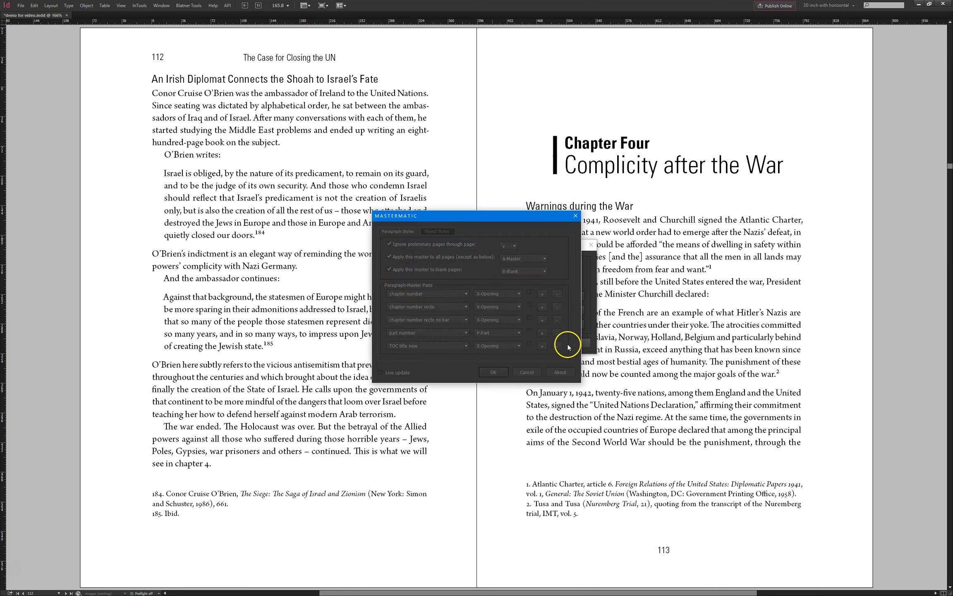
{"action": "left_click", "coordinate": [575, 216]}
Examine the Sections Stuff paragraph style choices, cancel without running the script, and highlight part of the Chapter Four heading
{"action": "key", "text": "ctrl+alt+s"}
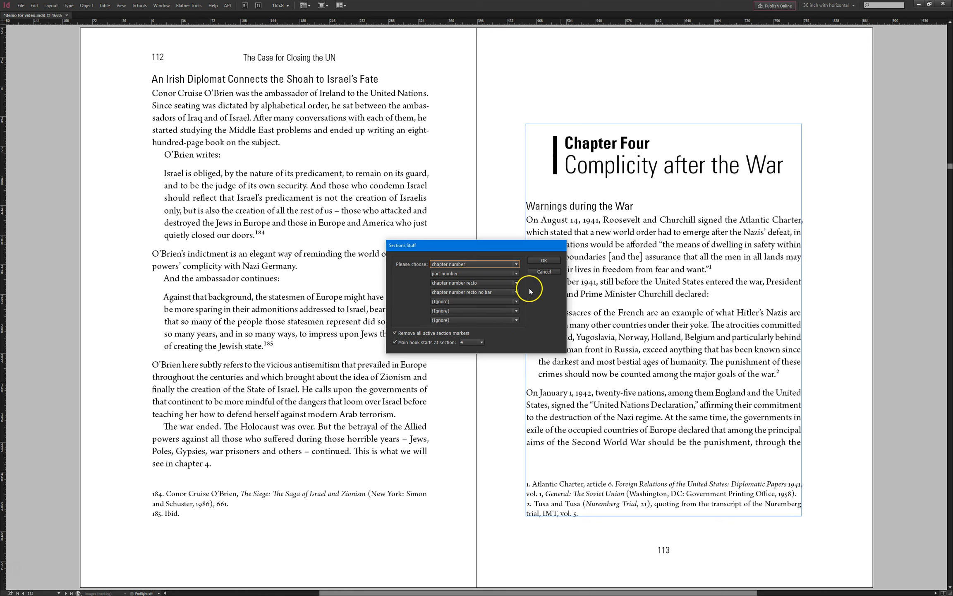
{"action": "left_click", "coordinate": [539, 272]}
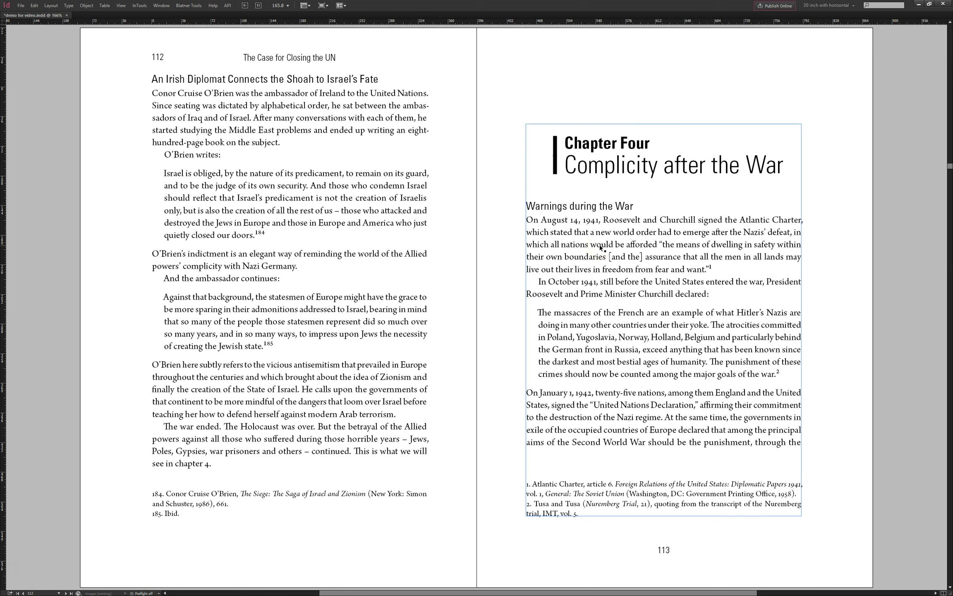
{"action": "double_click", "coordinate": [587, 149]}
{"action": "left_click_drag", "start_coordinate": [588, 151], "coordinate": [674, 165]}
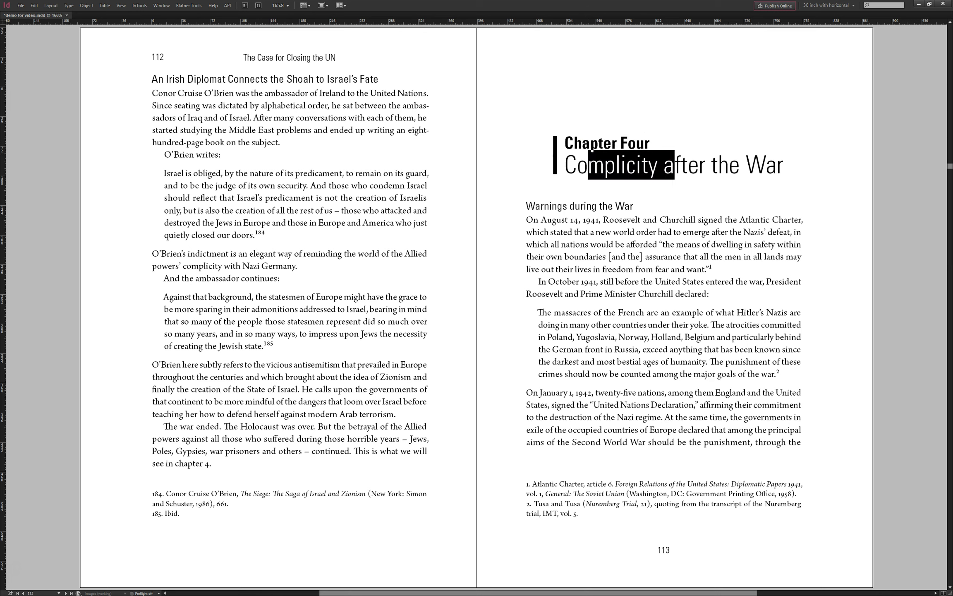
{"action": "left_click", "coordinate": [696, 156]}
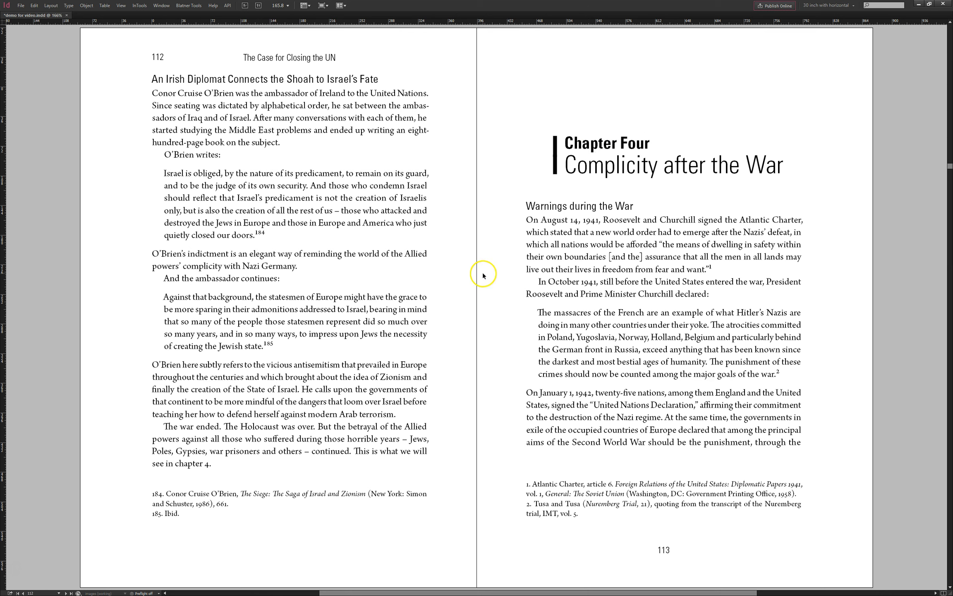
Examine Mastermatic's paragraph-master pairs and cancel without applying them
{"action": "left_click_drag", "start_coordinate": [451, 214], "coordinate": [404, 114]}
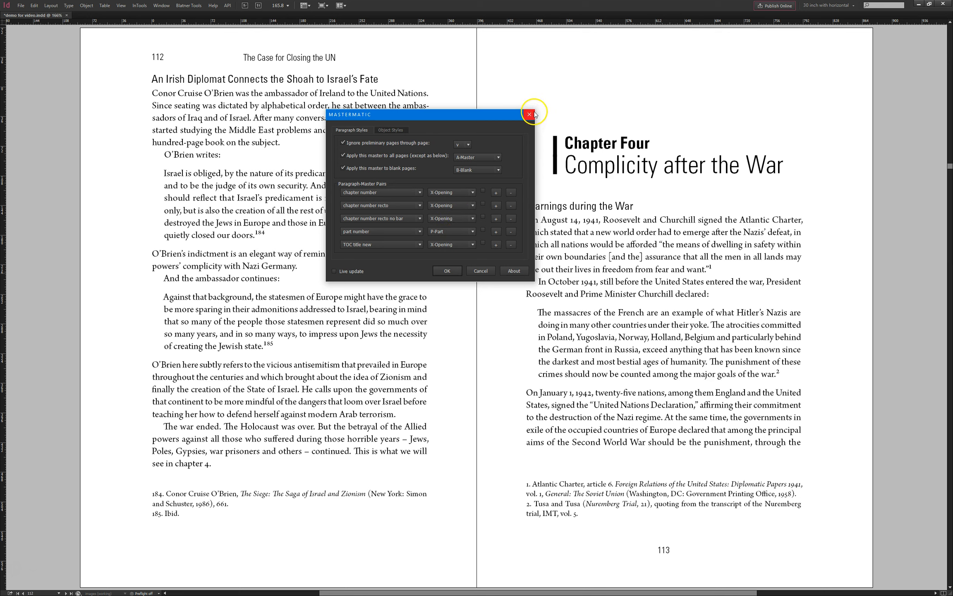
{"action": "left_click", "coordinate": [480, 271]}
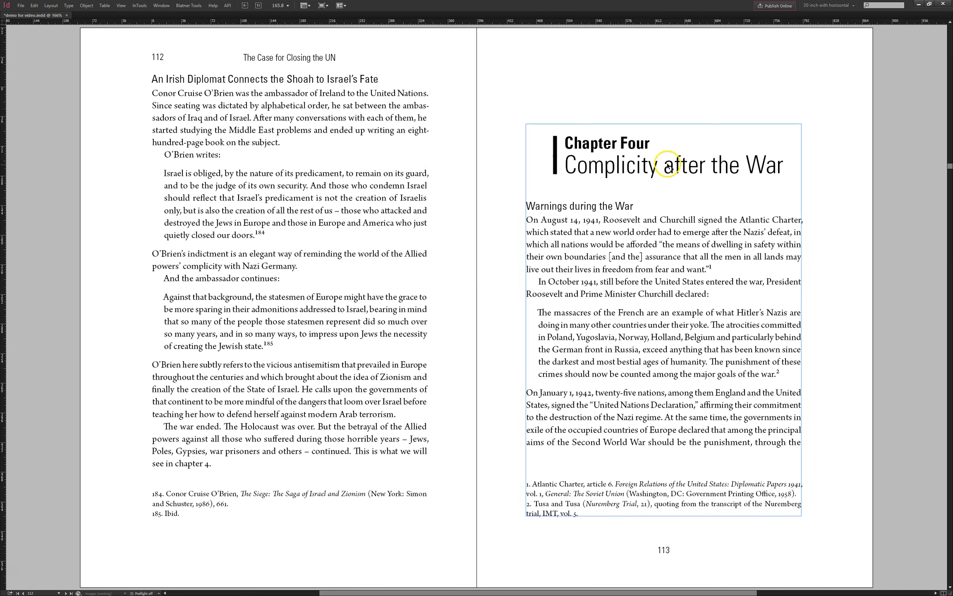
{"action": "left_click", "coordinate": [705, 222]}
{"action": "left_click", "coordinate": [827, 271]}
Page forward through Chapter Four to the Chapter Five opening, examining the running heads, opening page and blank page
{"action": "key", "text": "Page_Down"}
{"action": "key", "text": "Page_Down"}
{"action": "key", "text": "Page_Down"}
{"action": "key", "text": "Page_Down"}
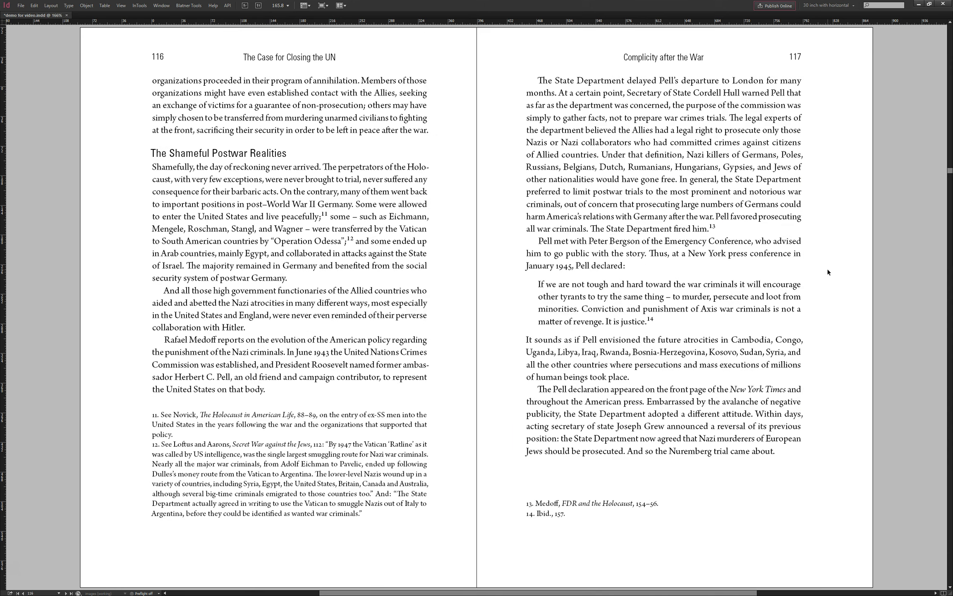
{"action": "key", "text": "Page_Down"}
{"action": "key", "text": "Page_Down"}
{"action": "key", "text": "Page_Down"}
{"action": "key", "text": "Page_Down"}
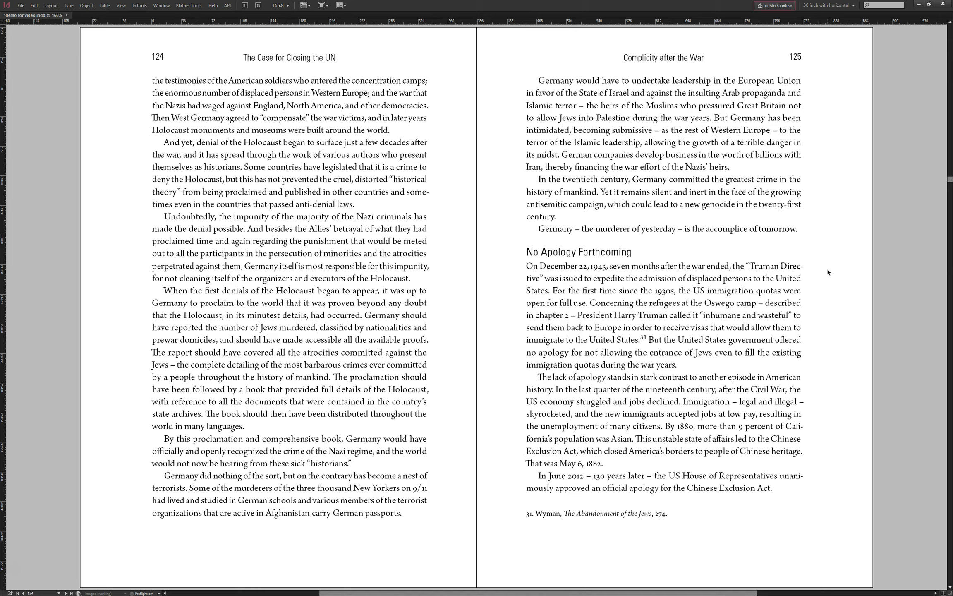
{"action": "key", "text": "Page_Down"}
{"action": "key", "text": "Page_Down"}
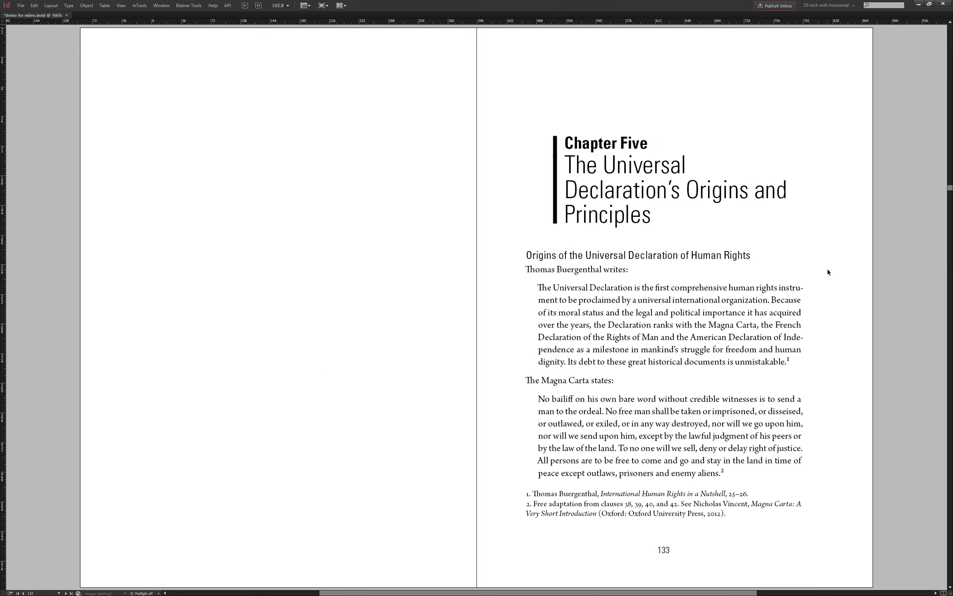
{"action": "key", "text": "Page_Up"}
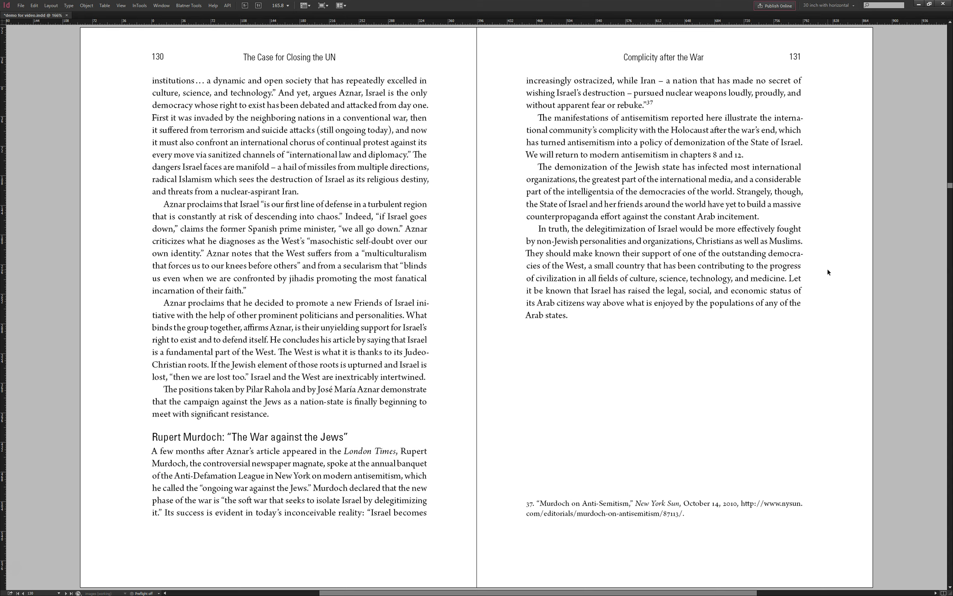
{"action": "key", "text": "Page_Down"}
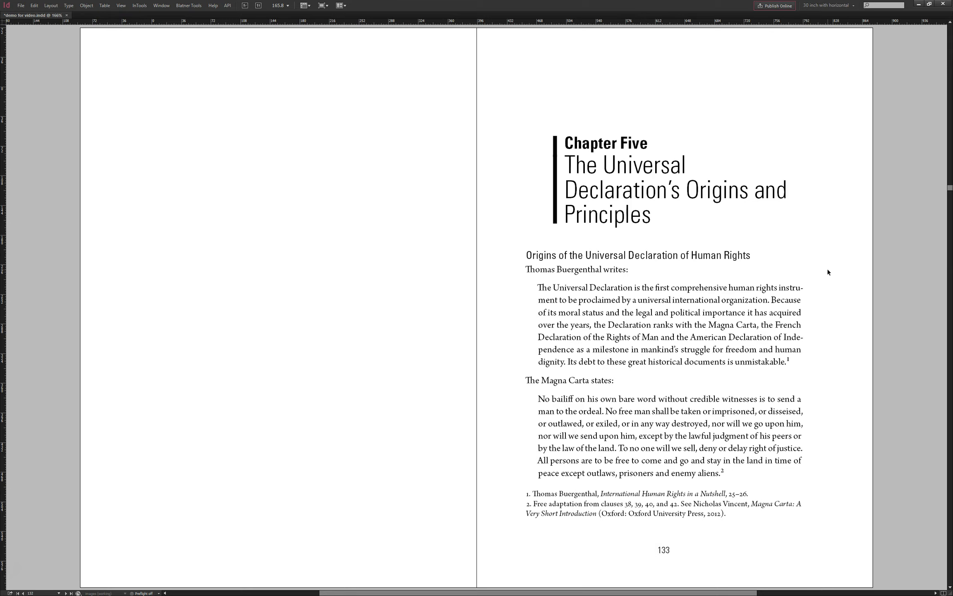
Page back through Chapter Four to the spread of pages 112 and 113, examining the layout
{"action": "key", "text": "alt+Page_Down"}
{"action": "key", "text": "alt+Page_Down"}
{"action": "key", "text": "alt+Page_Up"}
{"action": "key", "text": "alt+Page_Up"}
{"action": "key", "text": "alt+Page_Up"}
{"action": "key", "text": "alt+Page_Up"}
{"action": "key", "text": "alt+Page_Up"}
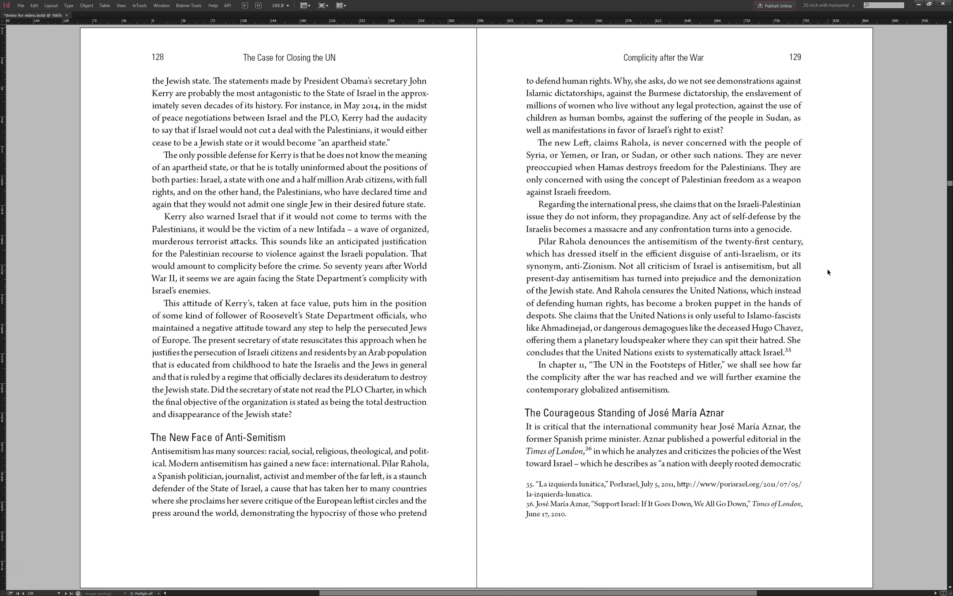
{"action": "key", "text": "alt+Page_Up"}
{"action": "key", "text": "alt+Page_Up"}
{"action": "key", "text": "alt+Page_Up"}
{"action": "key", "text": "alt+Page_Up"}
{"action": "key", "text": "alt+Page_Up"}
{"action": "key", "text": "alt+Page_Up"}
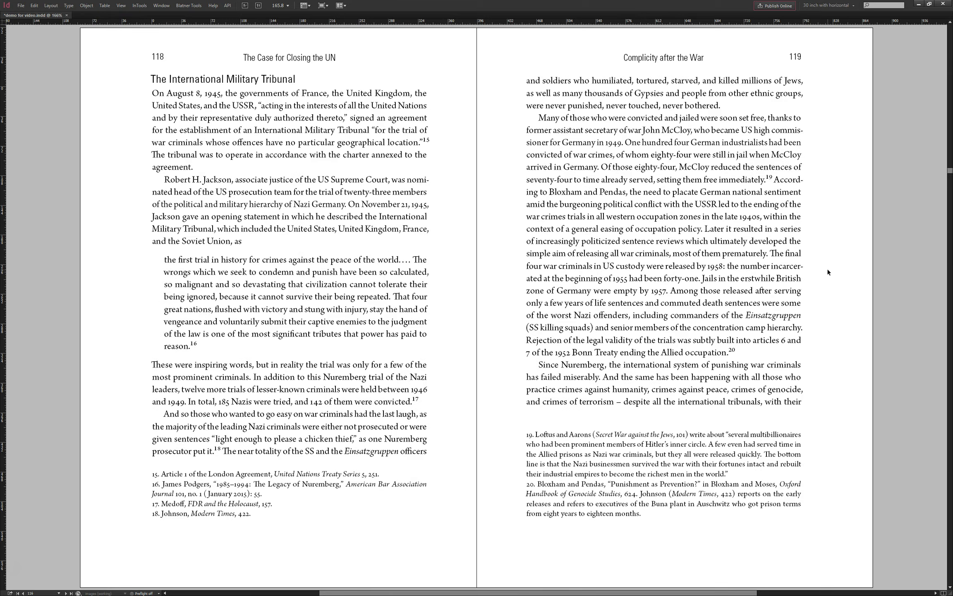
{"action": "key", "text": "alt+Page_Up"}
{"action": "key", "text": "alt+Page_Up"}
{"action": "key", "text": "alt+Page_Down"}
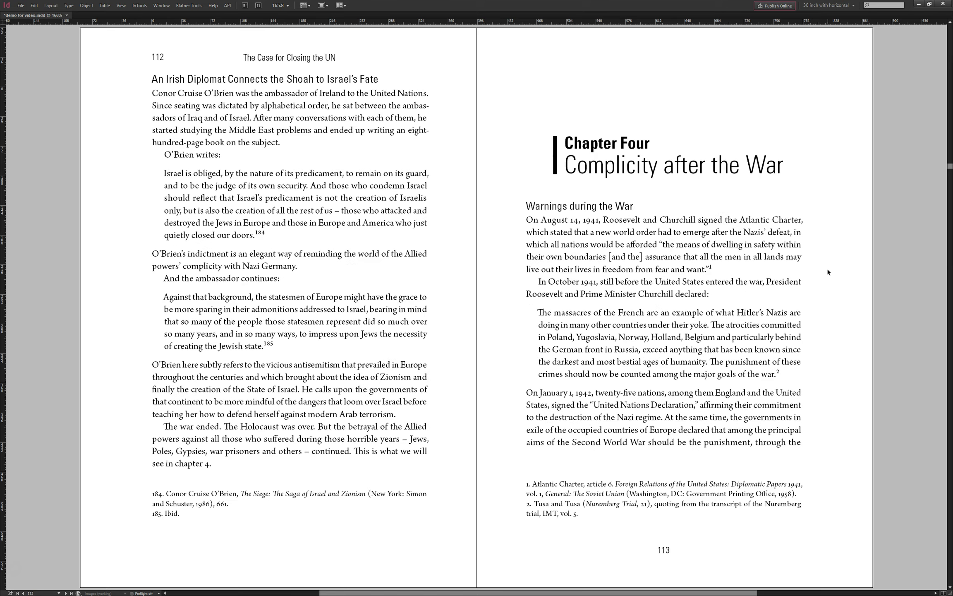
Add a new paragraph after the last body paragraph on page 112 reading "More text is now following..."
{"action": "left_click", "coordinate": [238, 467]}
{"action": "double_click", "coordinate": [238, 466]}
{"action": "key", "text": "Return"}
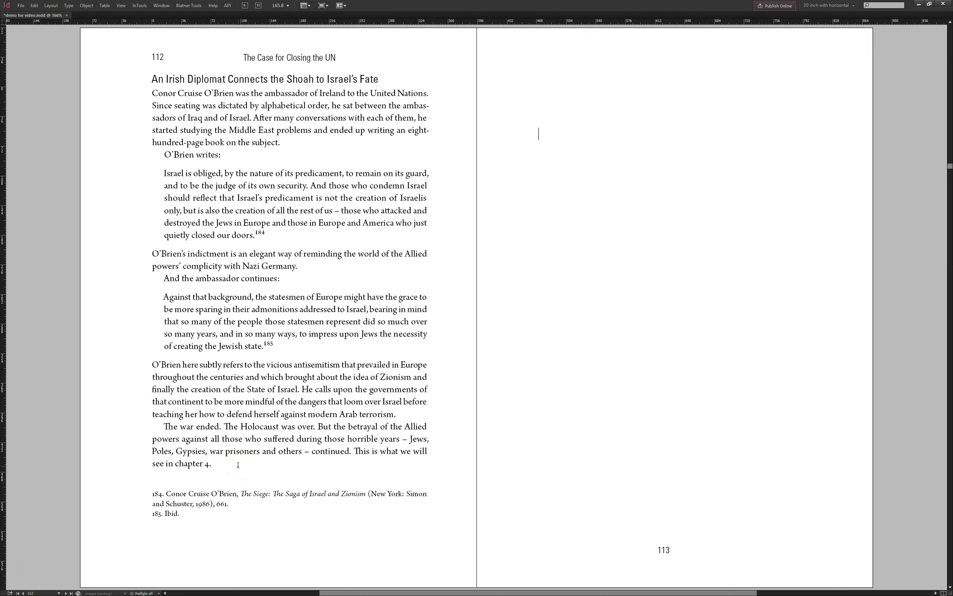
{"action": "type", "text": "M"}
{"action": "key", "text": "BackSpace"}
{"action": "type", "text": "More text is now follow"}
{"action": "key", "text": "BackSpace"}
{"action": "key", "text": "BackSpace"}
{"action": "key", "text": "BackSpace"}
{"action": "type", "text": "ollowing..."}
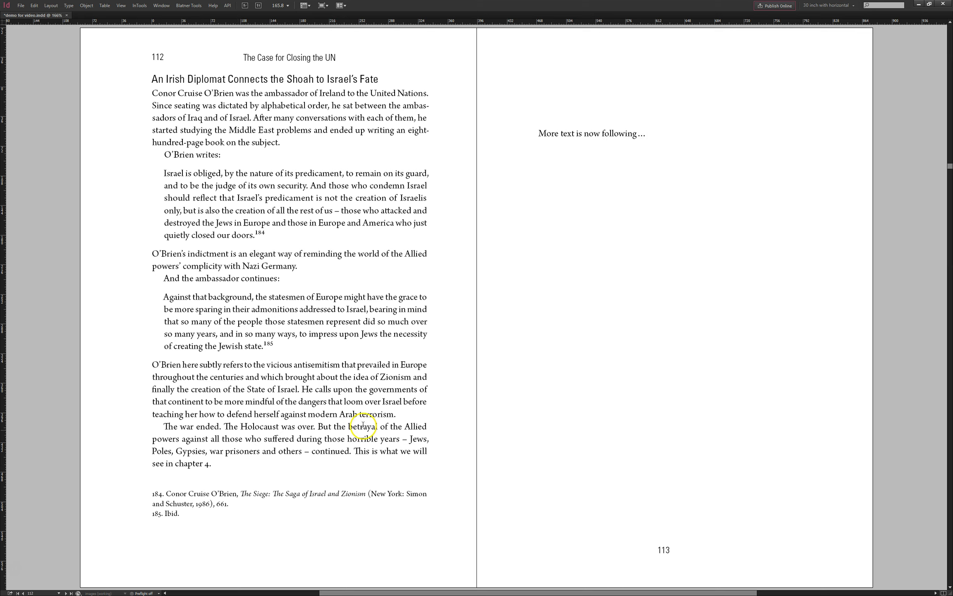
Copy the second-to-last body paragraph on page 112 and paste it after "More text is now following..." on page 113
{"action": "left_click_drag", "start_coordinate": [397, 415], "coordinate": [153, 361]}
{"action": "key", "text": "ctrl+c"}
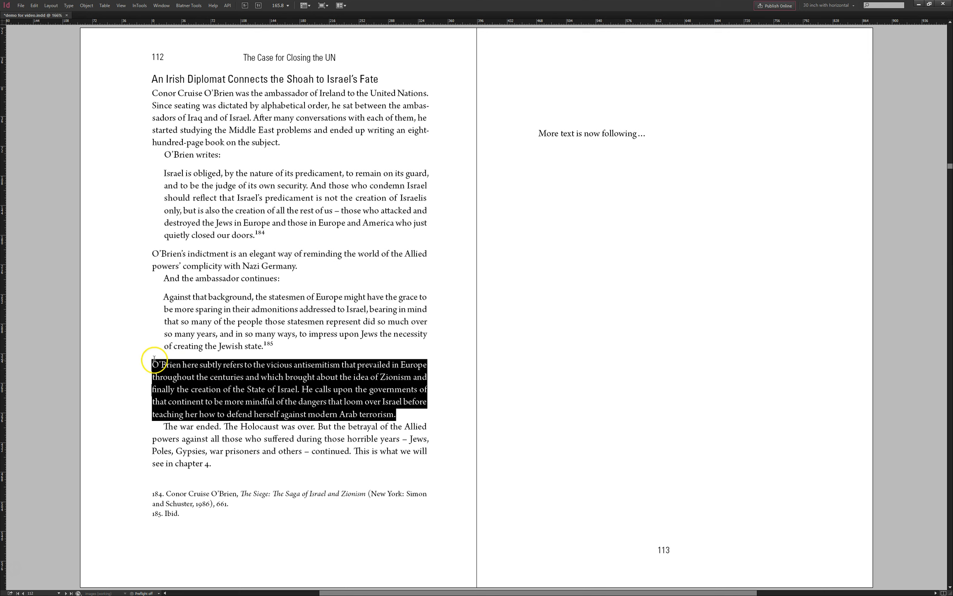
{"action": "left_click", "coordinate": [652, 132]}
{"action": "key", "text": "ctrl+v"}
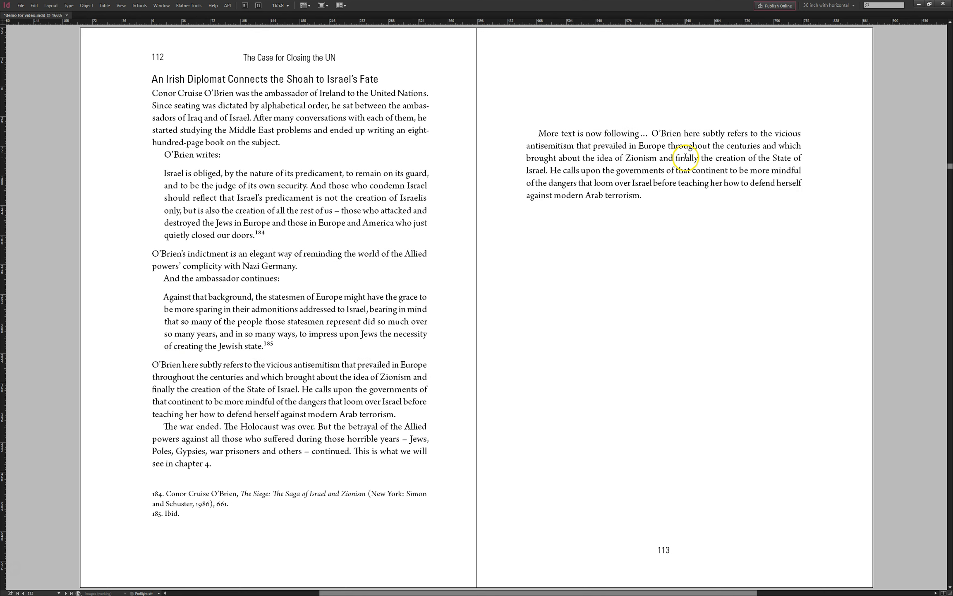
{"action": "key", "text": "Escape"}
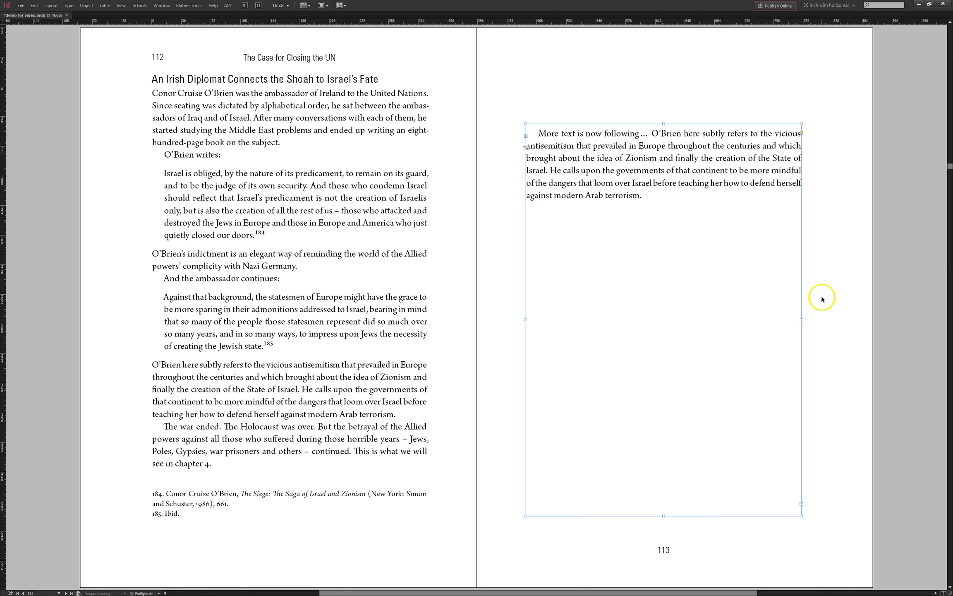
{"action": "left_click", "coordinate": [822, 299]}
Copy footnote reference 184 on page 112 and paste it at the end of the new paragraph on page 113
{"action": "double_click", "coordinate": [265, 234]}
{"action": "key", "text": "shift+Left"}
{"action": "left_click", "coordinate": [644, 196]}
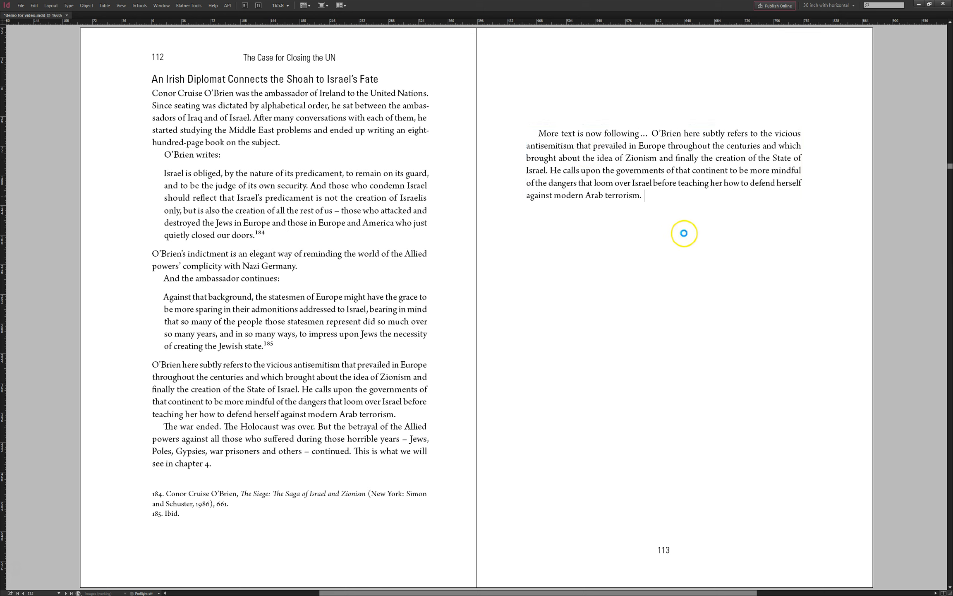
{"action": "type", "text": "1"}
{"action": "key", "text": "Escape"}
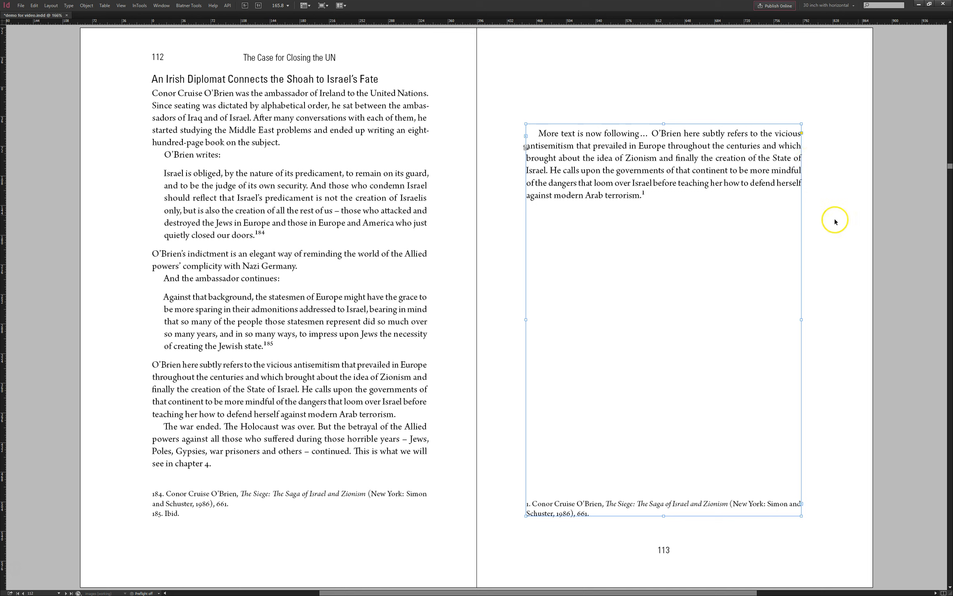
{"action": "left_click", "coordinate": [518, 504]}
Run Mastermatic with its existing A-Master, B-Blank and paragraph-master pairs to reassign the masters, and check the Chapter Four opening spread
{"action": "key", "text": "alt+Page_Down"}
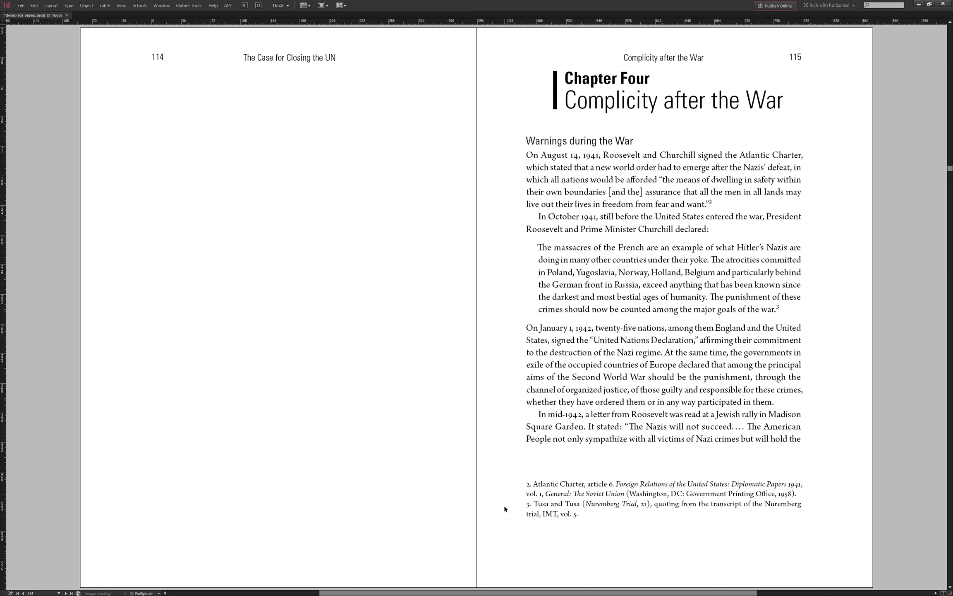
{"action": "key", "text": "alt+Page_Up"}
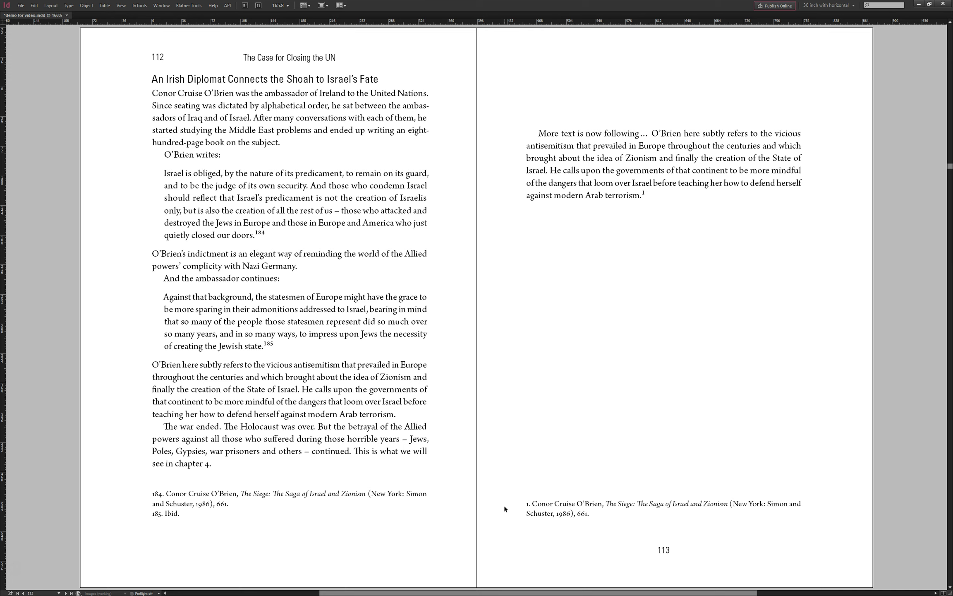
{"action": "key", "text": "ctrl+alt+m"}
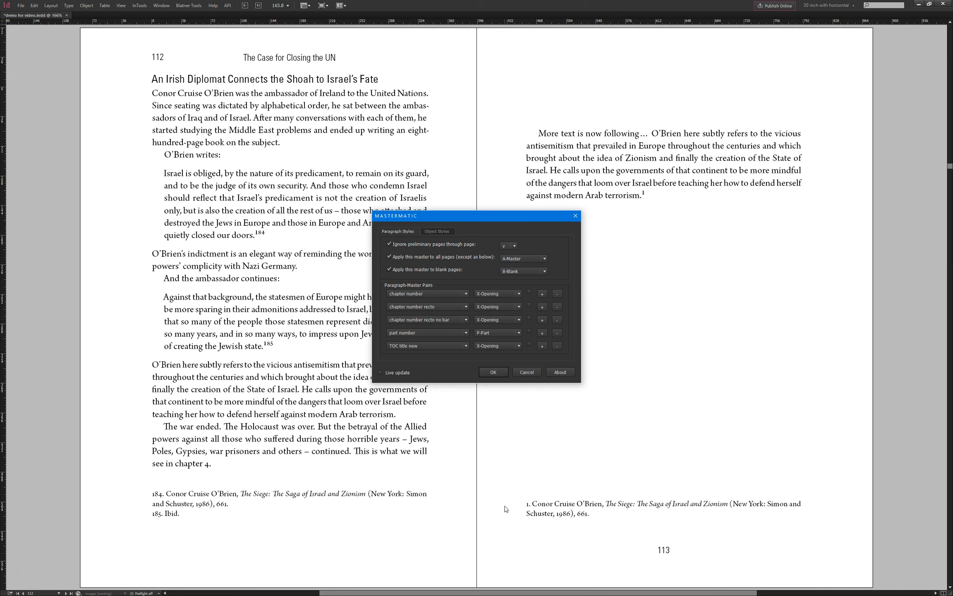
{"action": "left_click_drag", "start_coordinate": [422, 215], "coordinate": [319, 128]}
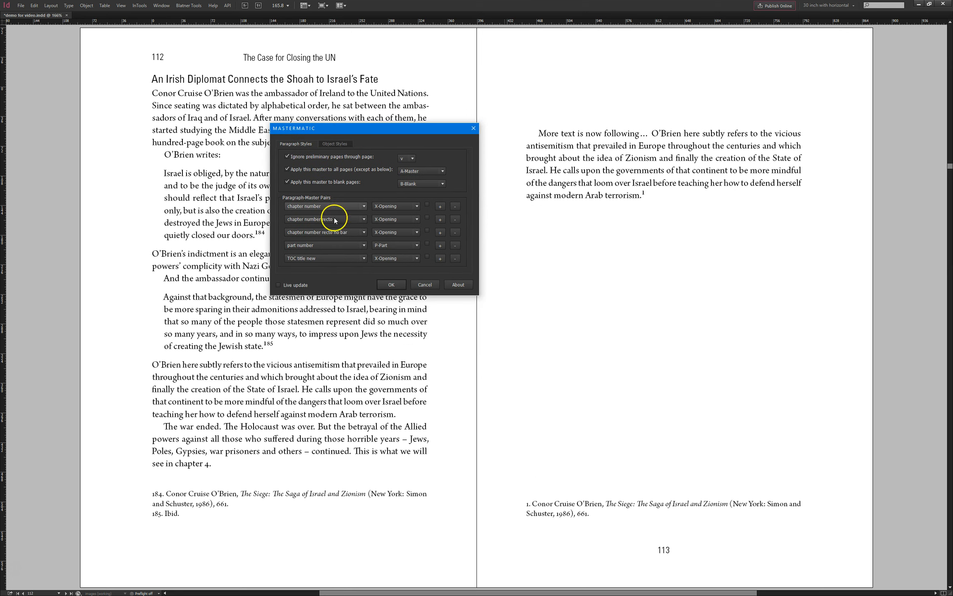
{"action": "left_click", "coordinate": [385, 285]}
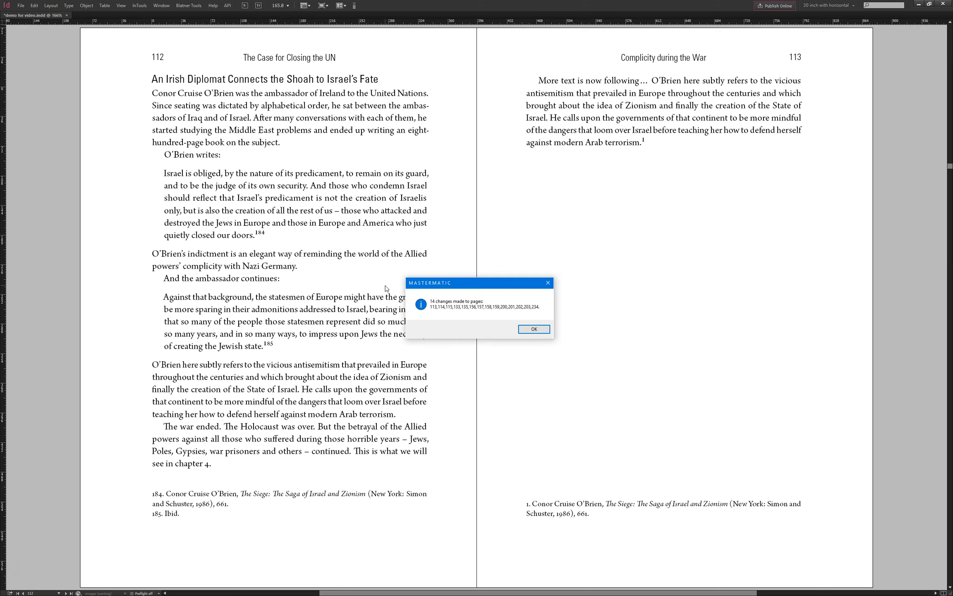
{"action": "key", "text": "Return"}
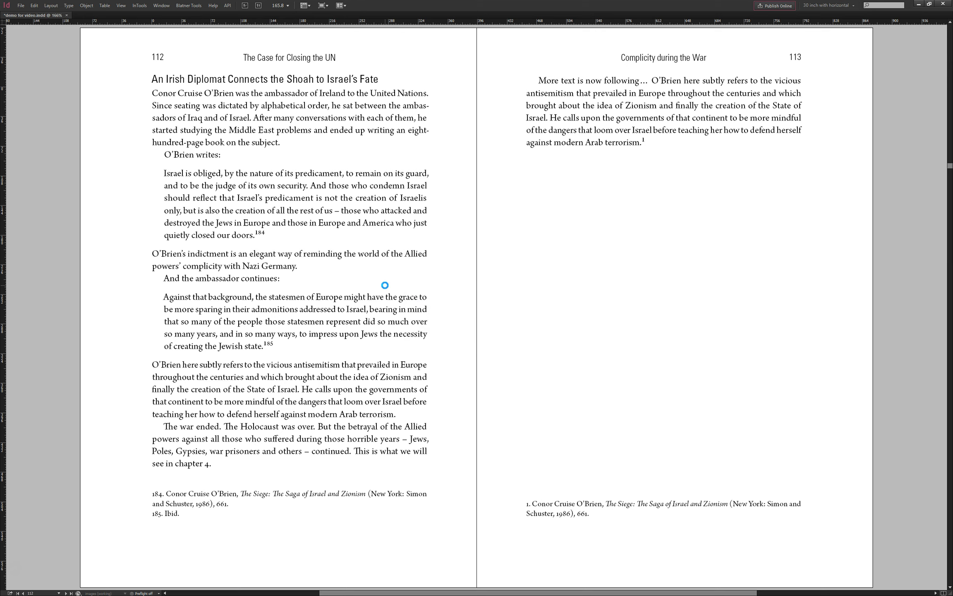
{"action": "key", "text": "alt+Page_Down"}
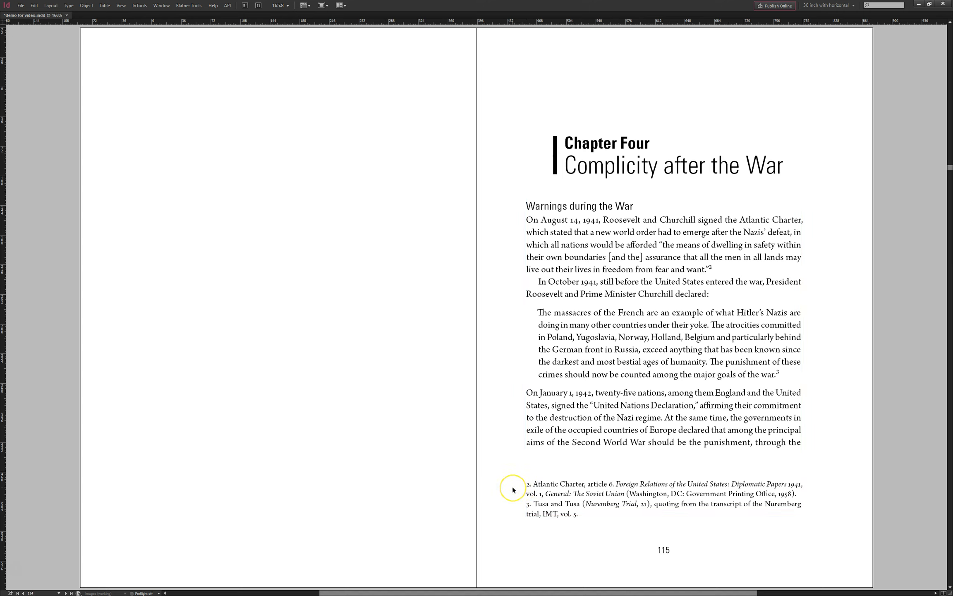
{"action": "key", "text": "alt+Page_Up"}
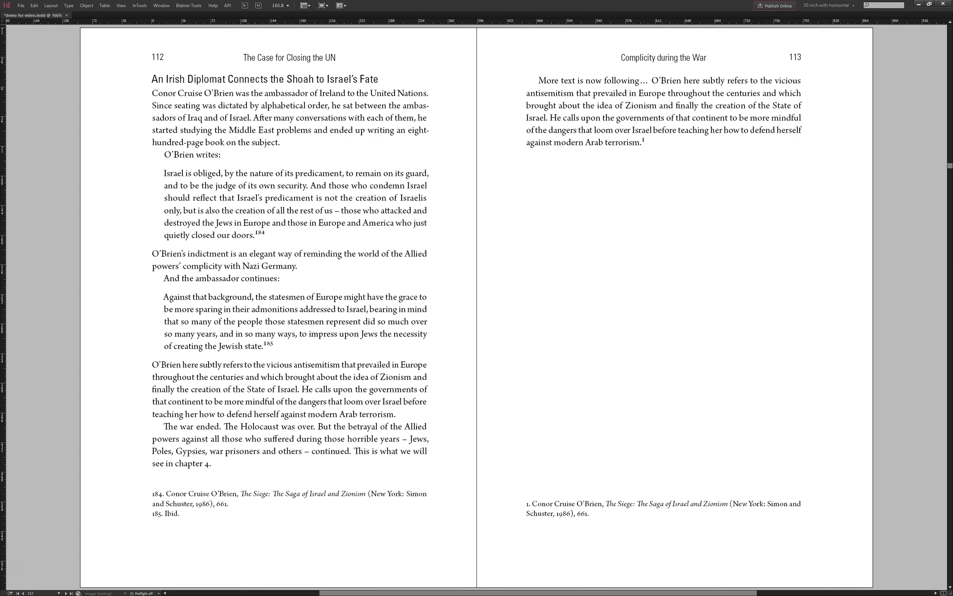
Examine which unit footnote numbering restarts on in the document footnote options, and leave without changing anything
{"action": "left_click", "coordinate": [58, 5]}
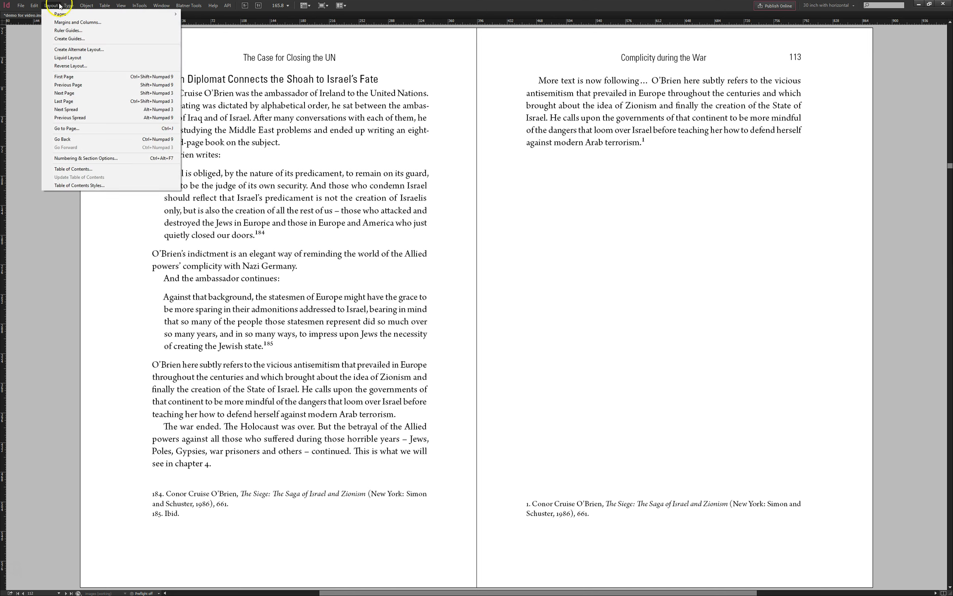
{"action": "mouse_move", "coordinate": [69, 5]}
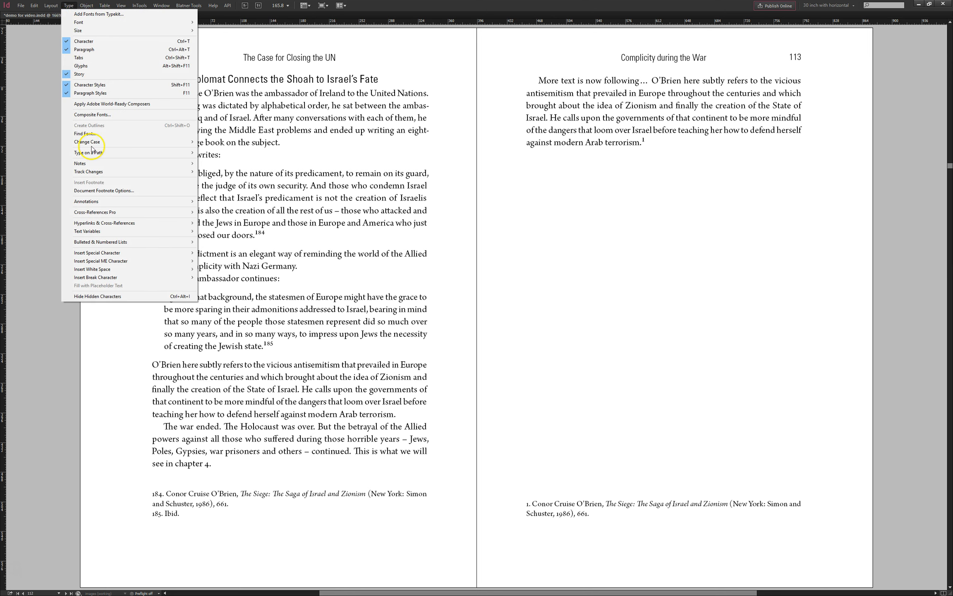
{"action": "left_click", "coordinate": [103, 190]}
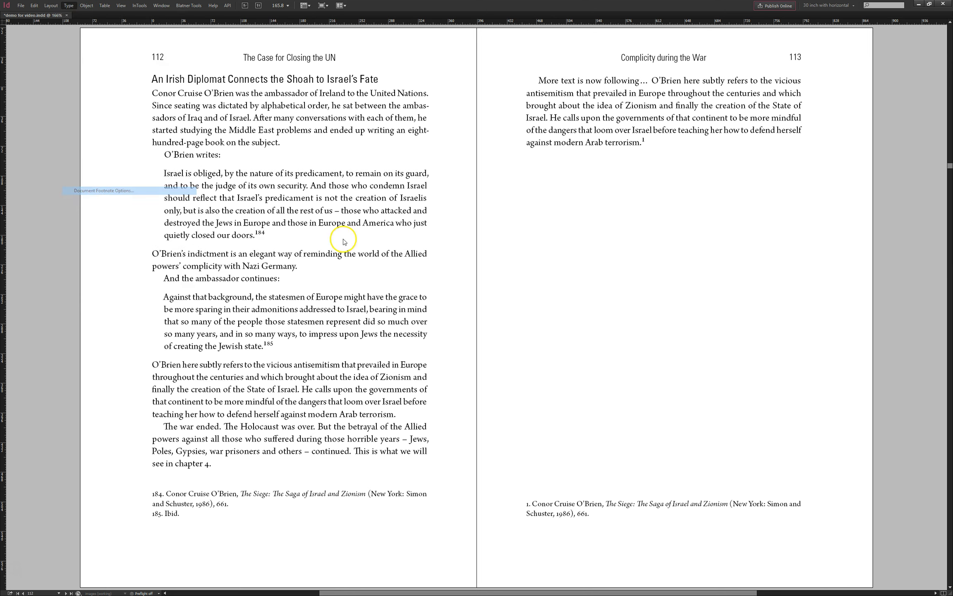
{"action": "left_click_drag", "start_coordinate": [273, 96], "coordinate": [576, 152]}
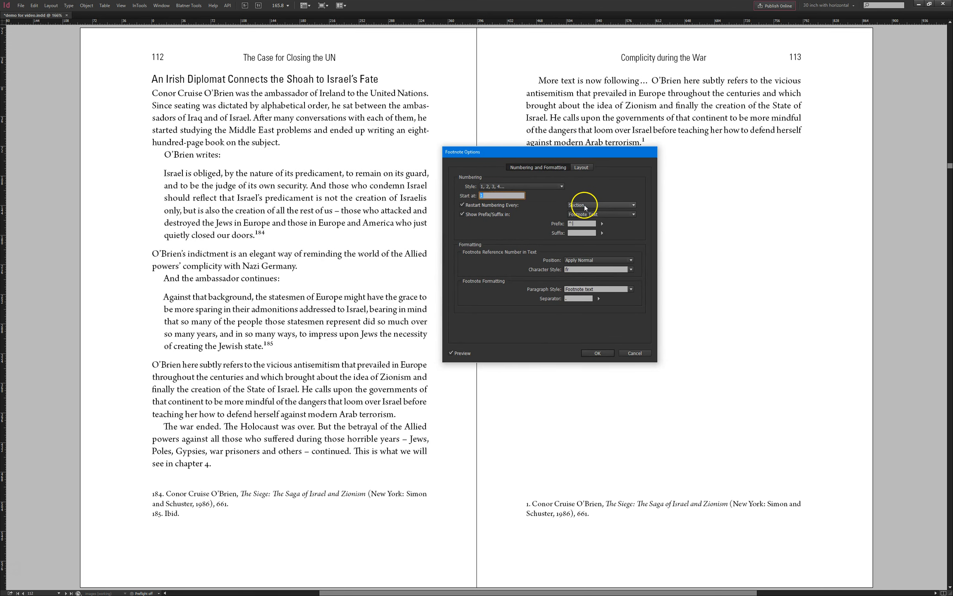
{"action": "left_click", "coordinate": [634, 352]}
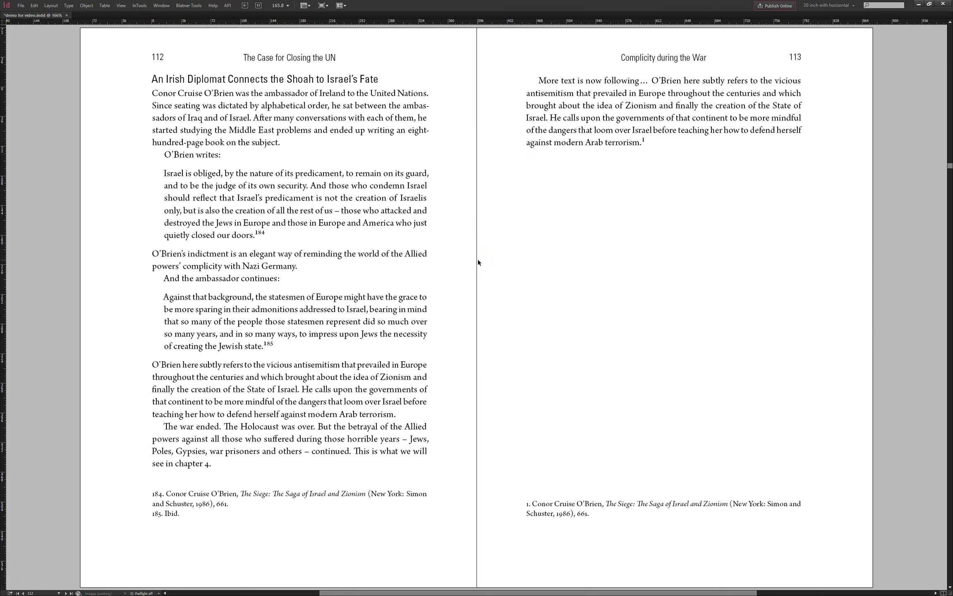
Run Sections Stuff with its chapter and part number styles, removing active section markers and starting the main book at section 4; check Chapter Four's footnotes
{"action": "left_click_drag", "start_coordinate": [462, 246], "coordinate": [599, 208]}
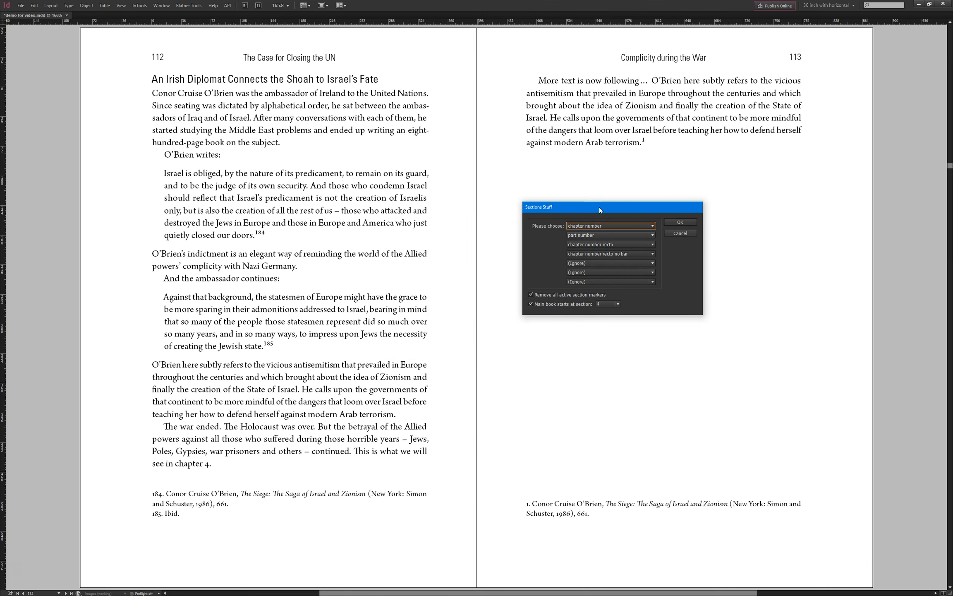
{"action": "left_click", "coordinate": [678, 222]}
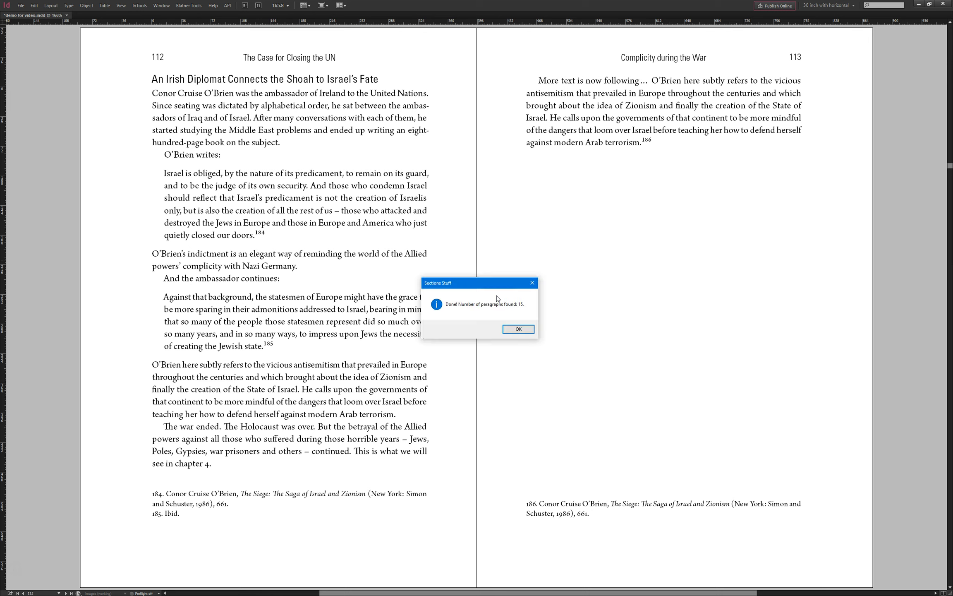
{"action": "key", "text": "Return"}
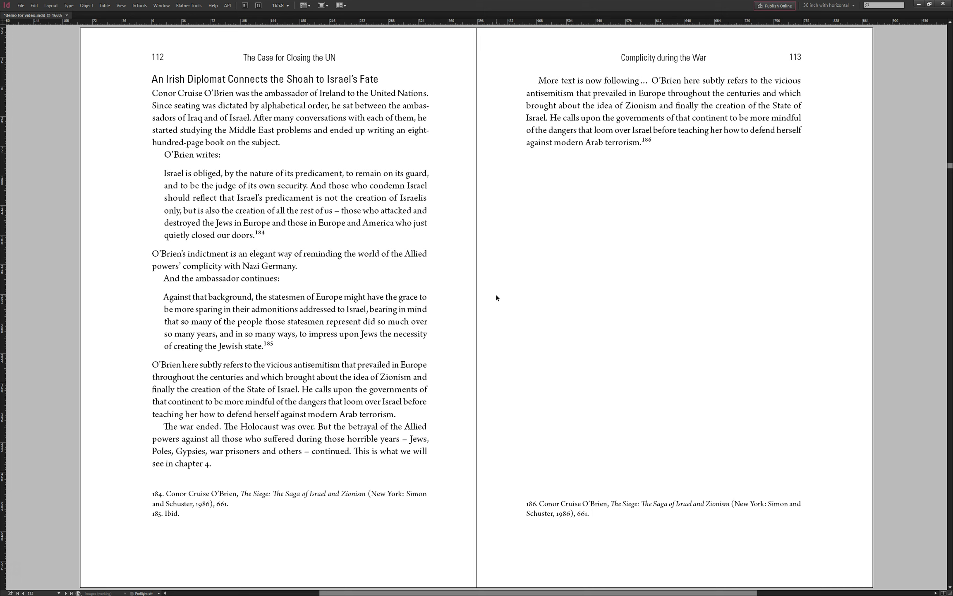
{"action": "key", "text": "Page_Down"}
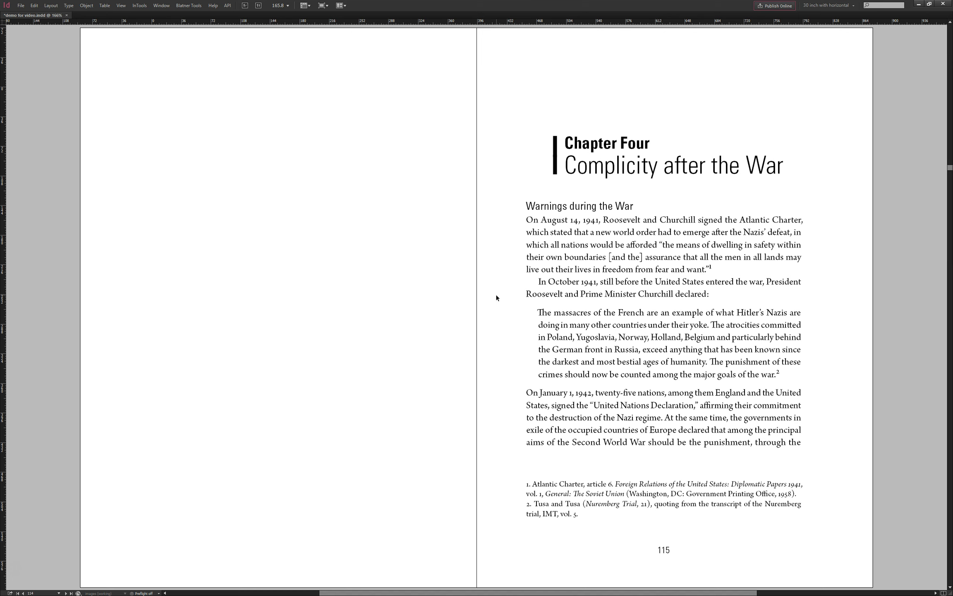
{"action": "key", "text": "Page_Up"}
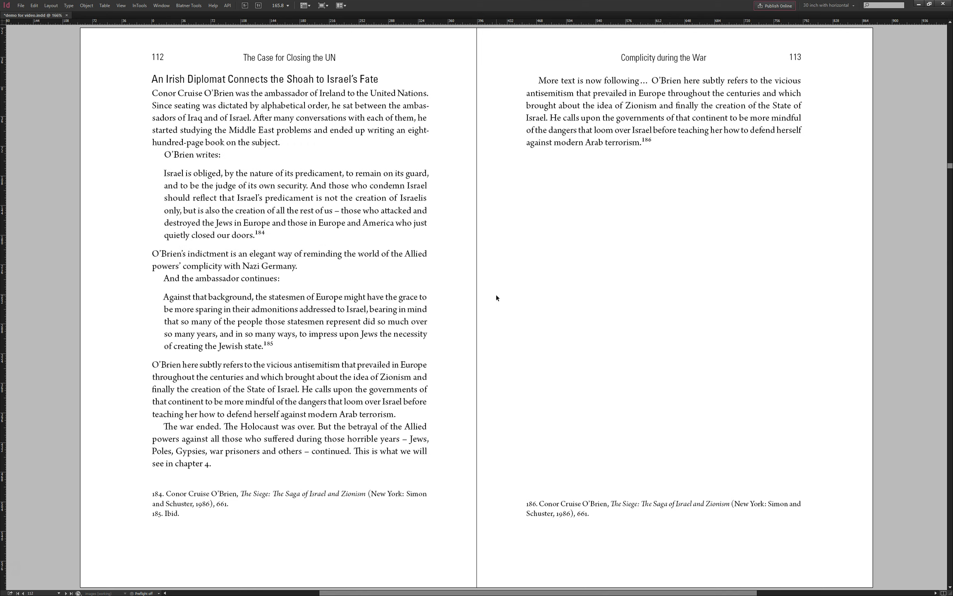
Delete the added text on page 113 and rerun the section update for the book
{"action": "double_click", "coordinate": [610, 132]}
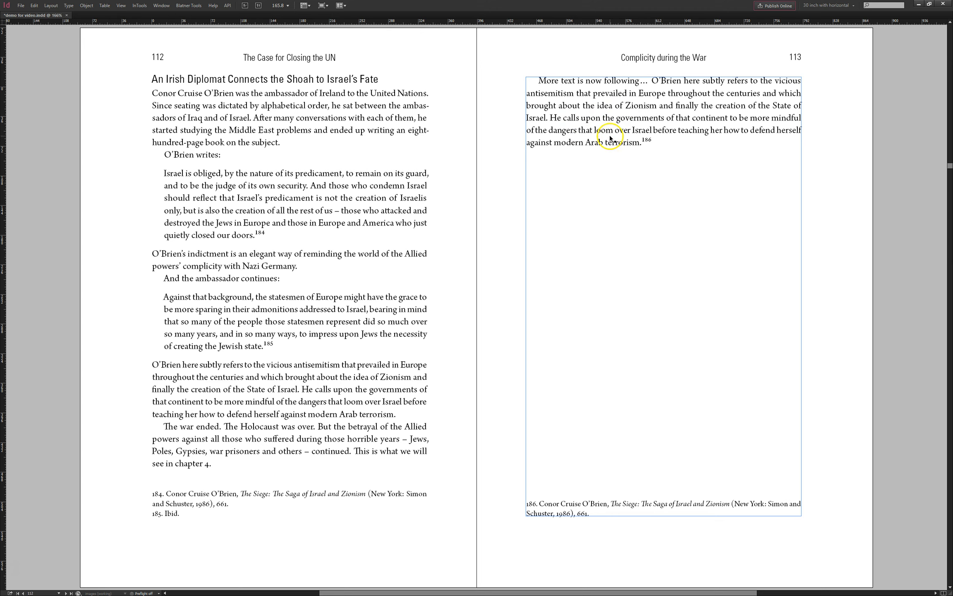
{"action": "key", "text": "ctrl+a"}
{"action": "key", "text": "Delete"}
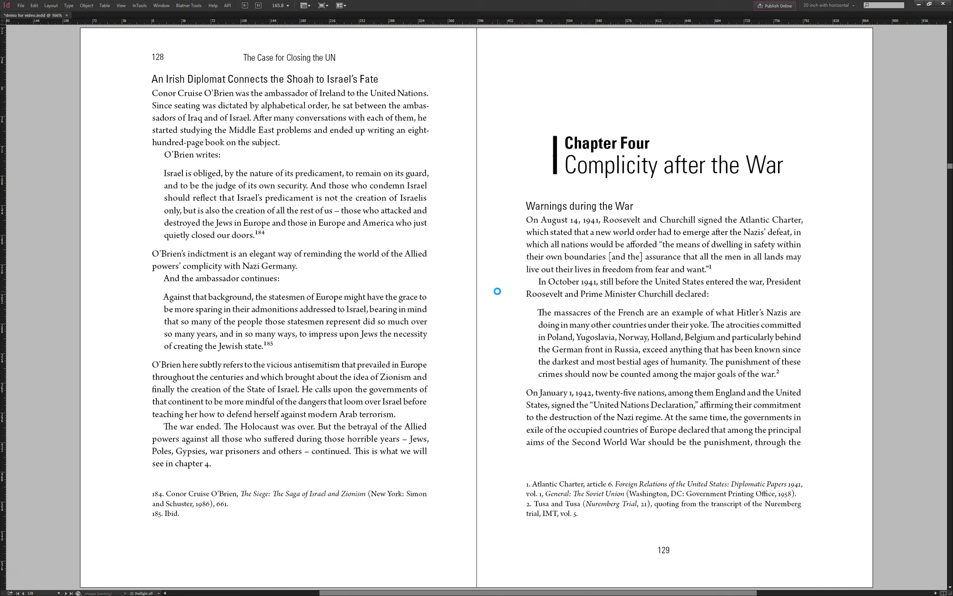
{"action": "key", "text": "Return"}
Go back to the spread on pages 104–105 and examine the Roman numerals in the body text and the long footnote
{"action": "key", "text": "alt+Page_Up"}
{"action": "key", "text": "alt+Page_Up"}
{"action": "key", "text": "alt+Page_Up"}
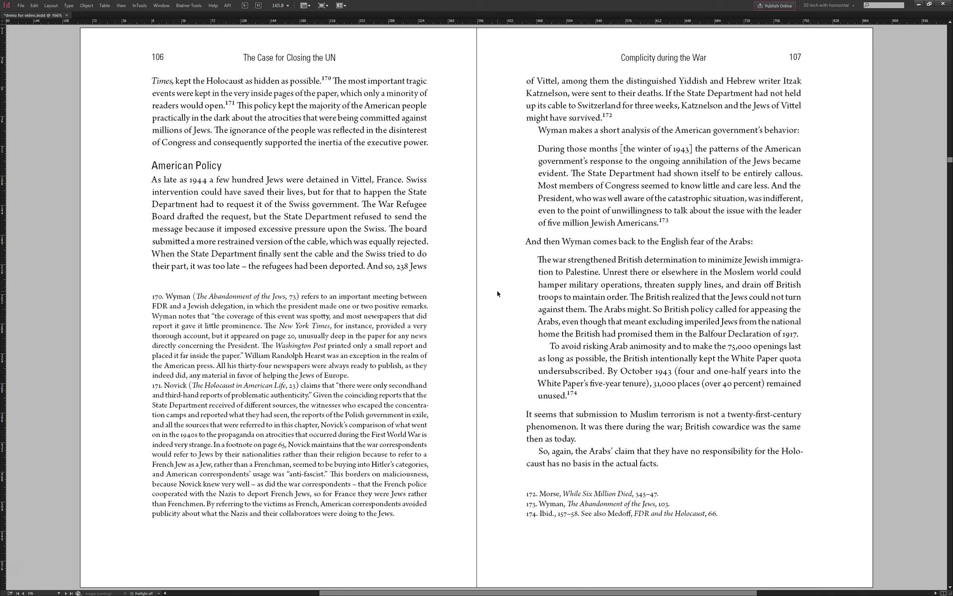
{"action": "key", "text": "alt+Page_Up"}
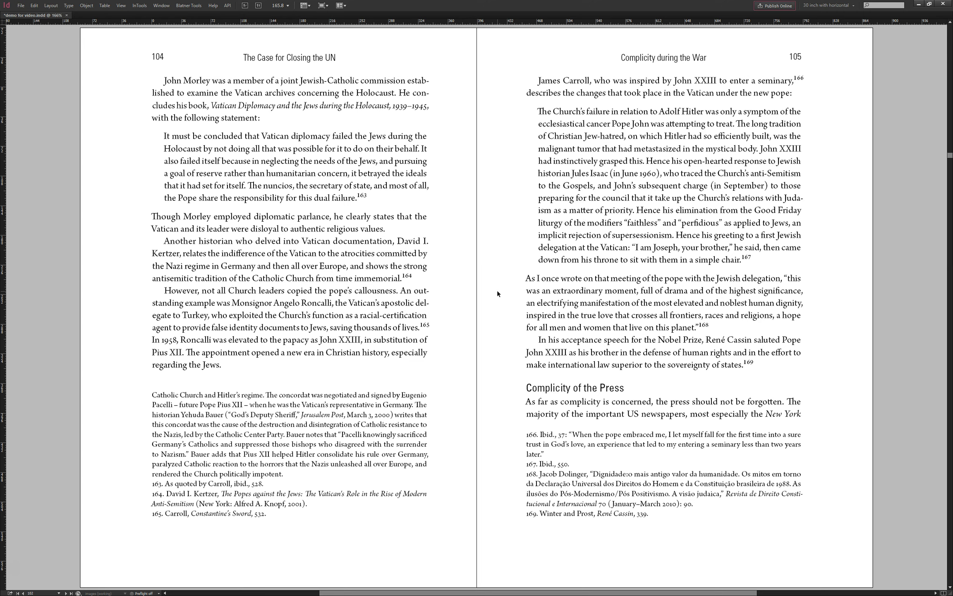
{"action": "key", "text": "alt+Page_Up"}
{"action": "key", "text": "alt+Page_Down"}
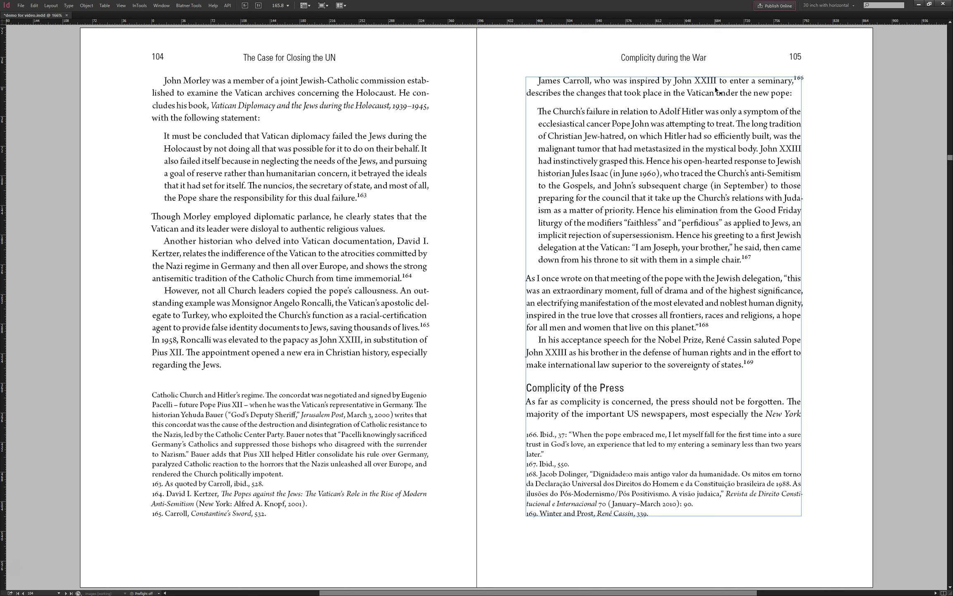
{"action": "left_click_drag", "start_coordinate": [495, 307], "coordinate": [693, 401]}
{"action": "double_click", "coordinate": [306, 308]}
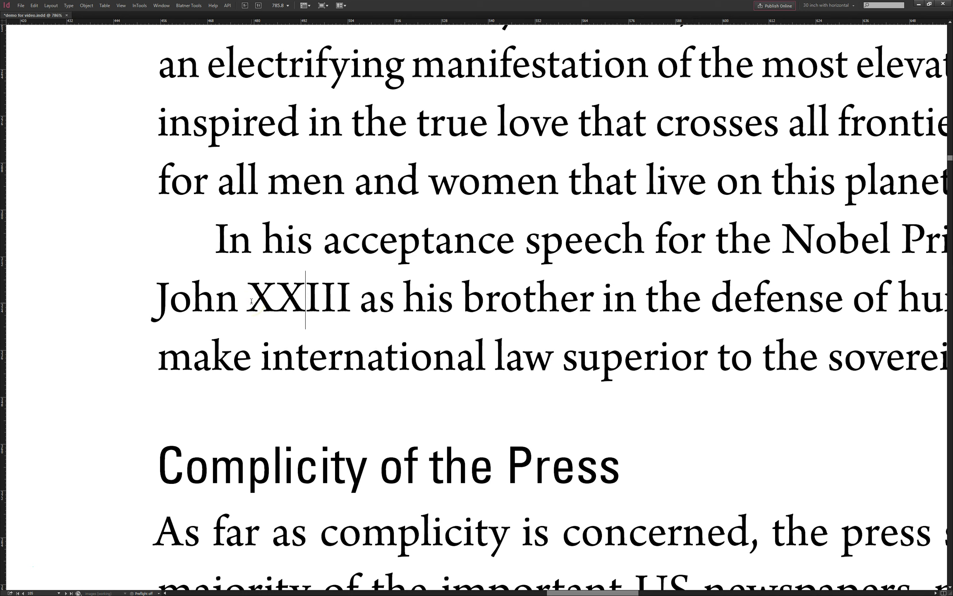
{"action": "key", "text": "ctrl+alt+0"}
{"action": "left_click_drag", "start_coordinate": [164, 368], "coordinate": [339, 473]}
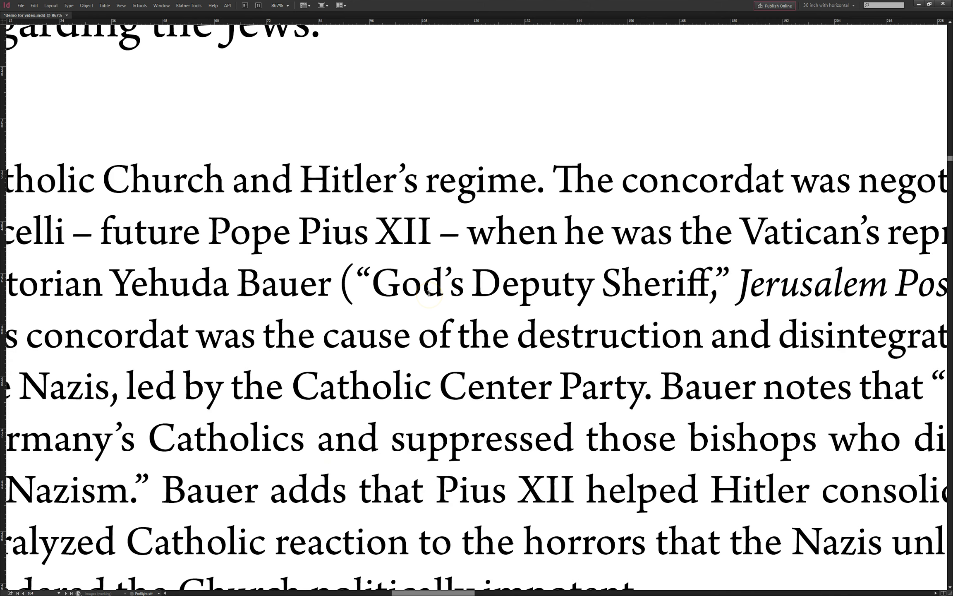
{"action": "key", "text": "ctrl+alt+0"}
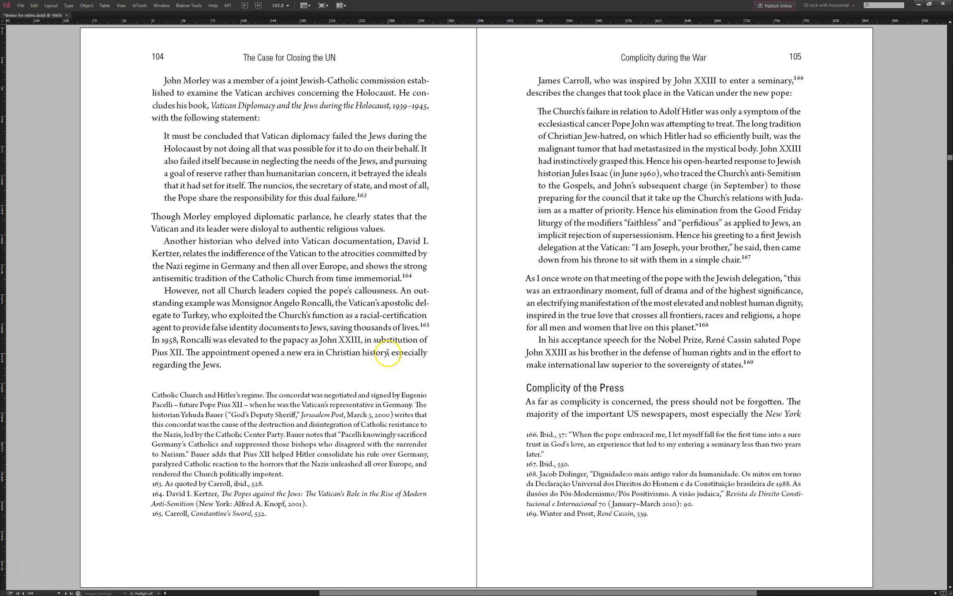
Examine the body text and footnote text on page 104 up close, comparing their type sizes and the capitals of Pius XII
{"action": "key", "text": "ctrl+space"}
{"action": "left_click_drag", "start_coordinate": [115, 309], "coordinate": [457, 519]}
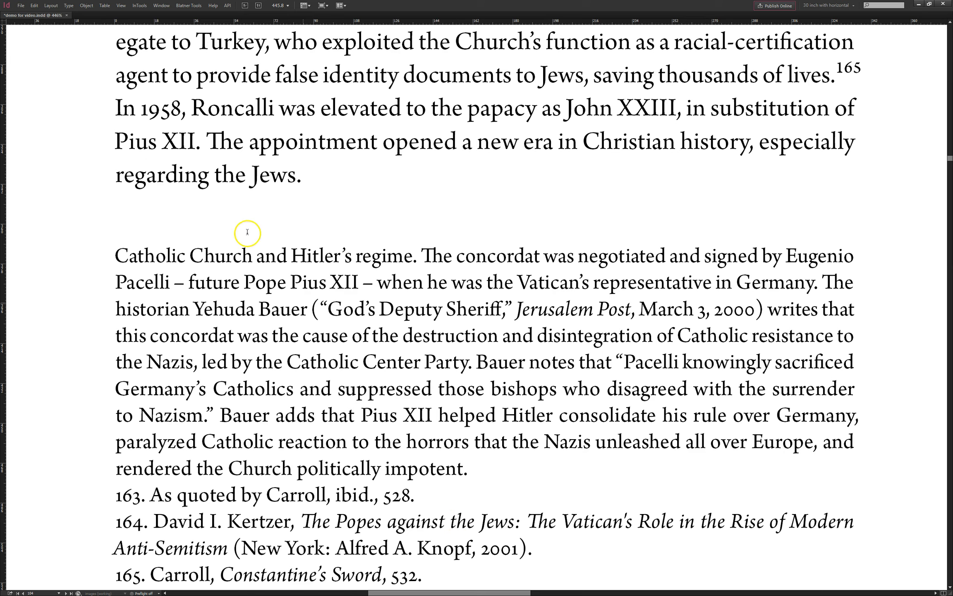
{"action": "left_click_drag", "start_coordinate": [74, 126], "coordinate": [645, 415]}
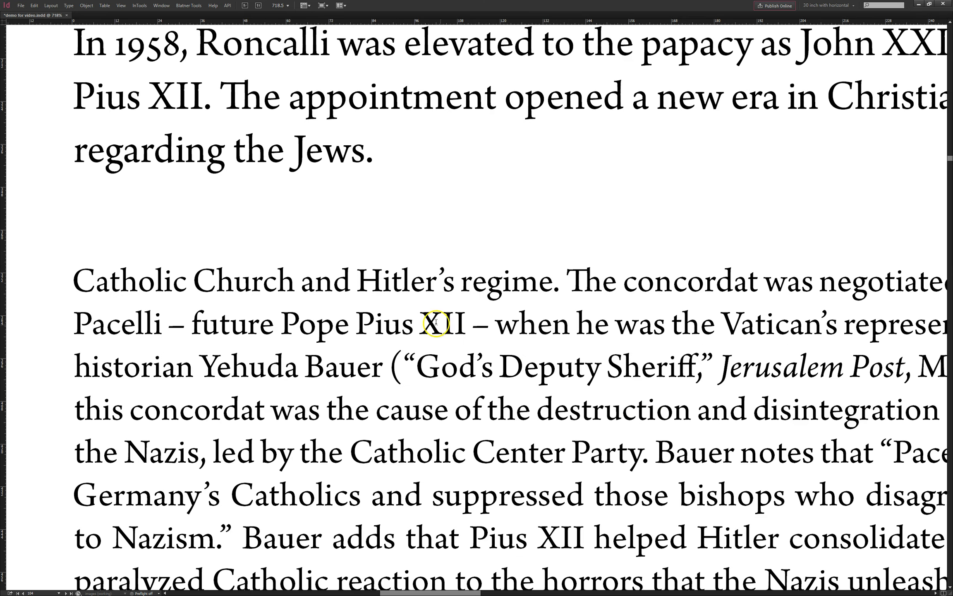
{"action": "left_click_drag", "start_coordinate": [317, 97], "coordinate": [480, 105]}
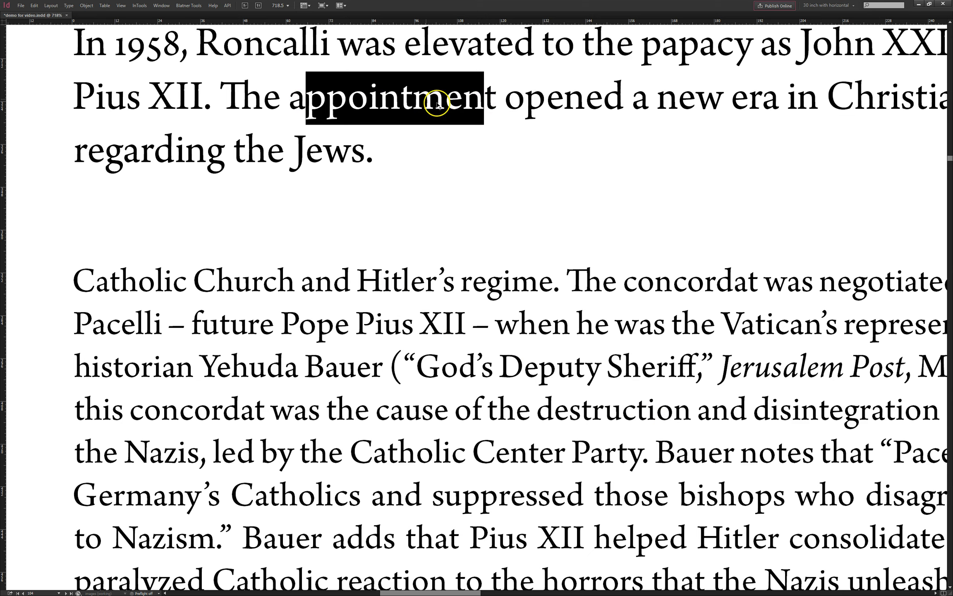
{"action": "left_click_drag", "start_coordinate": [348, 413], "coordinate": [660, 410]}
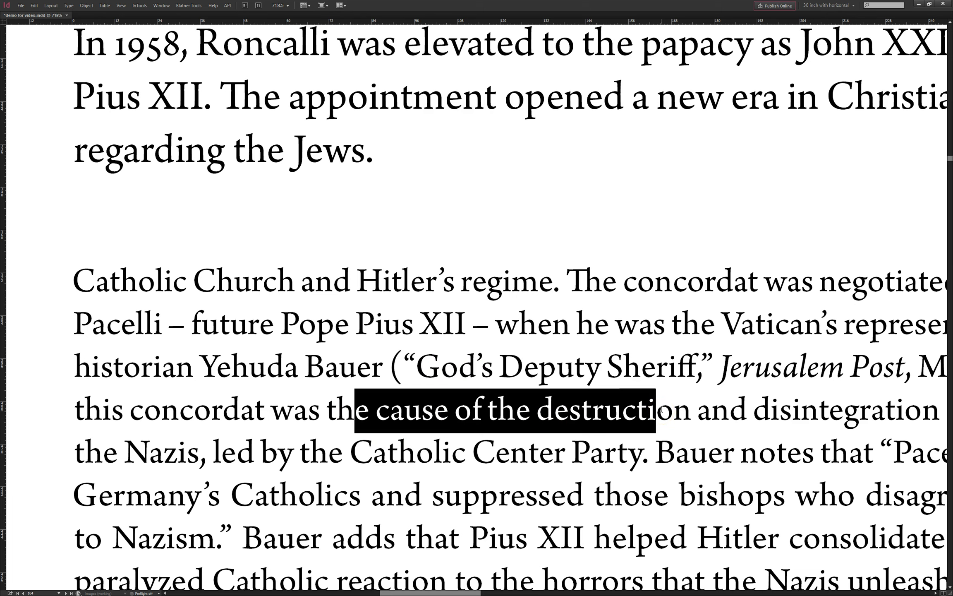
{"action": "left_click", "coordinate": [487, 412]}
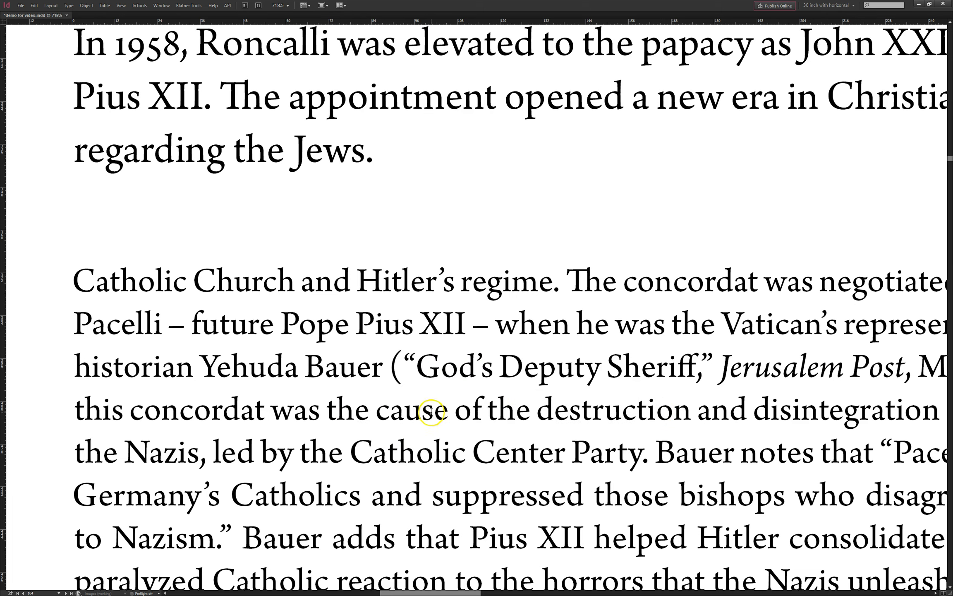
{"action": "left_click_drag", "start_coordinate": [433, 410], "coordinate": [611, 404]}
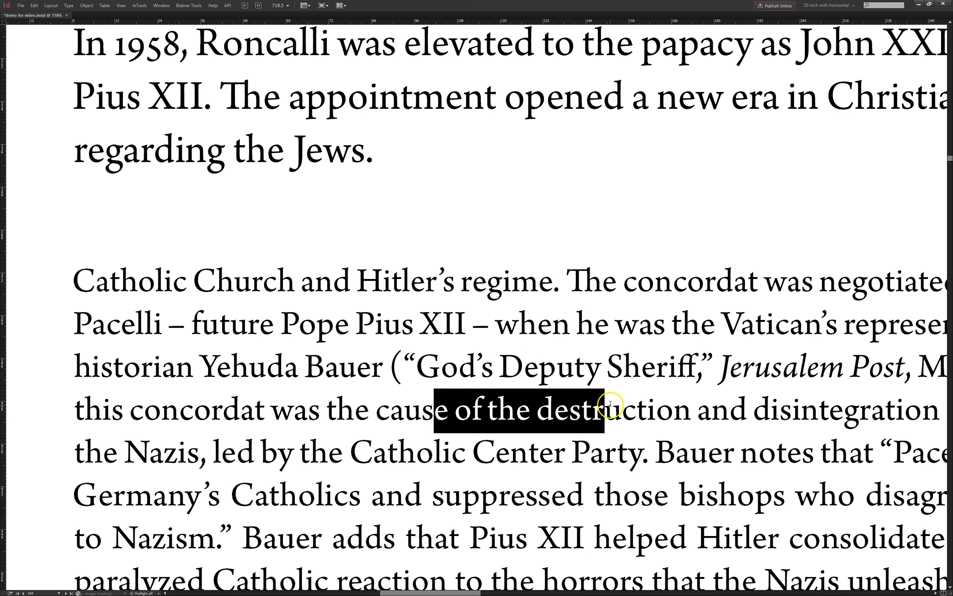
{"action": "left_click", "coordinate": [555, 403]}
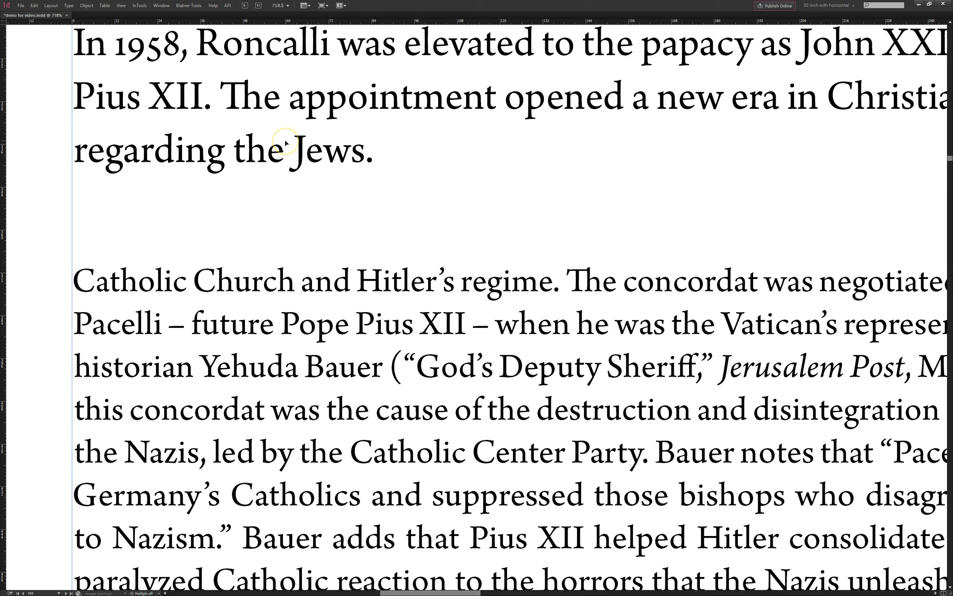
{"action": "key", "text": "ctrl+alt+0"}
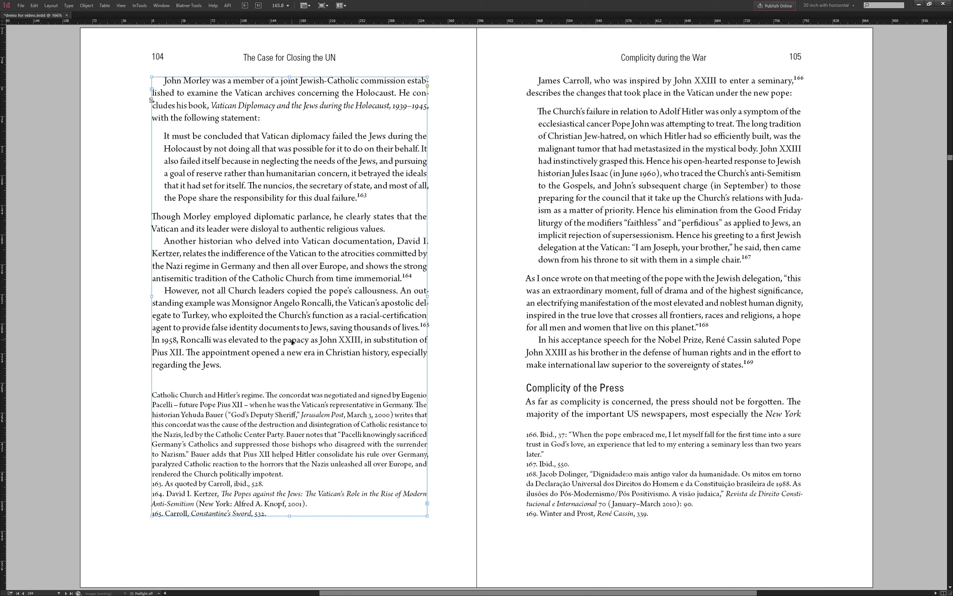
Convert Roman numerals such as those in John XXIII and Pius XII to small caps in body and footnotes, and check one on page 104
{"action": "left_click", "coordinate": [471, 437]}
{"action": "double_click", "coordinate": [325, 347]}
{"action": "left_click_drag", "start_coordinate": [320, 340], "coordinate": [346, 338]}
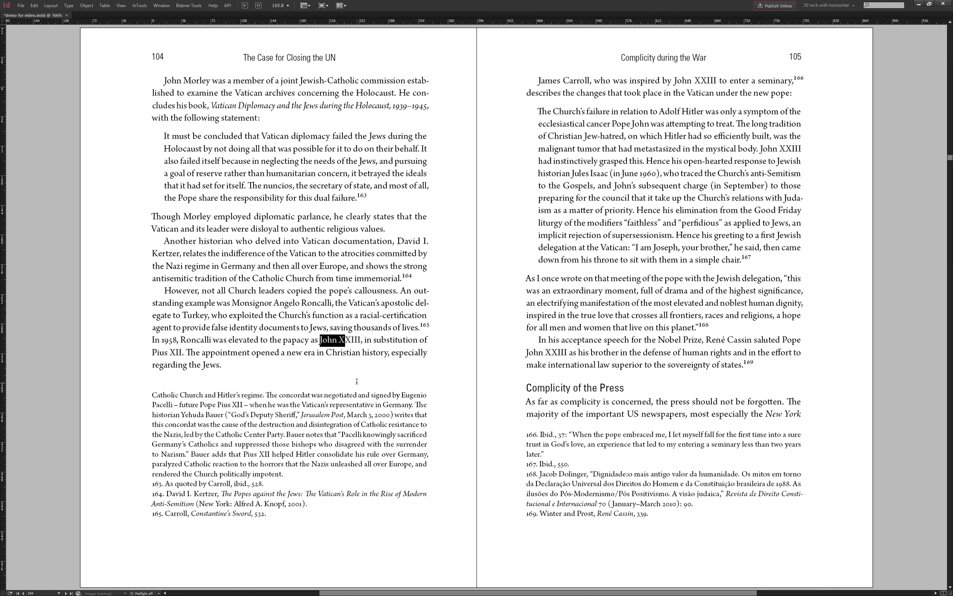
{"action": "left_click_drag", "start_coordinate": [243, 454], "coordinate": [264, 454]}
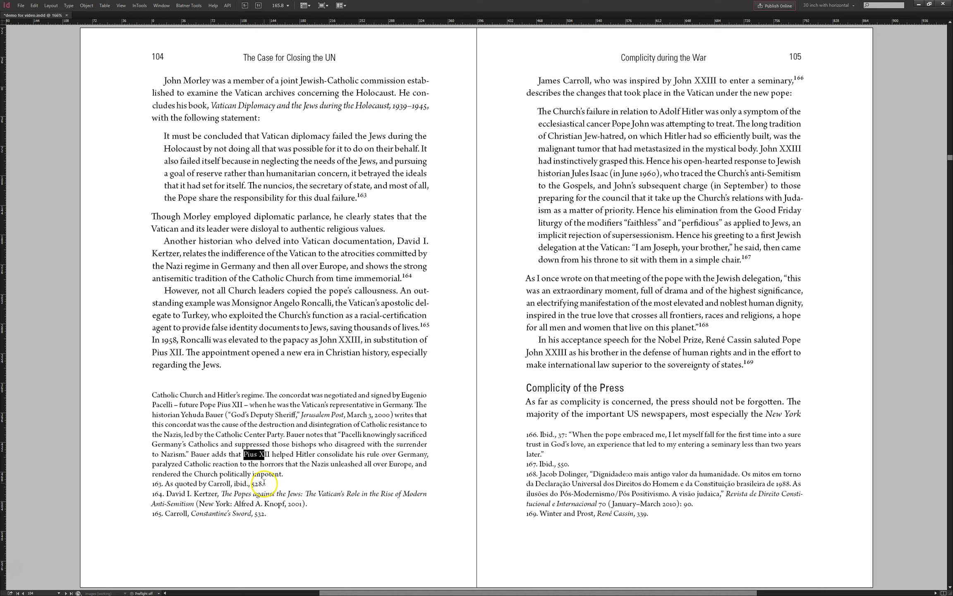
{"action": "left_click", "coordinate": [310, 281]}
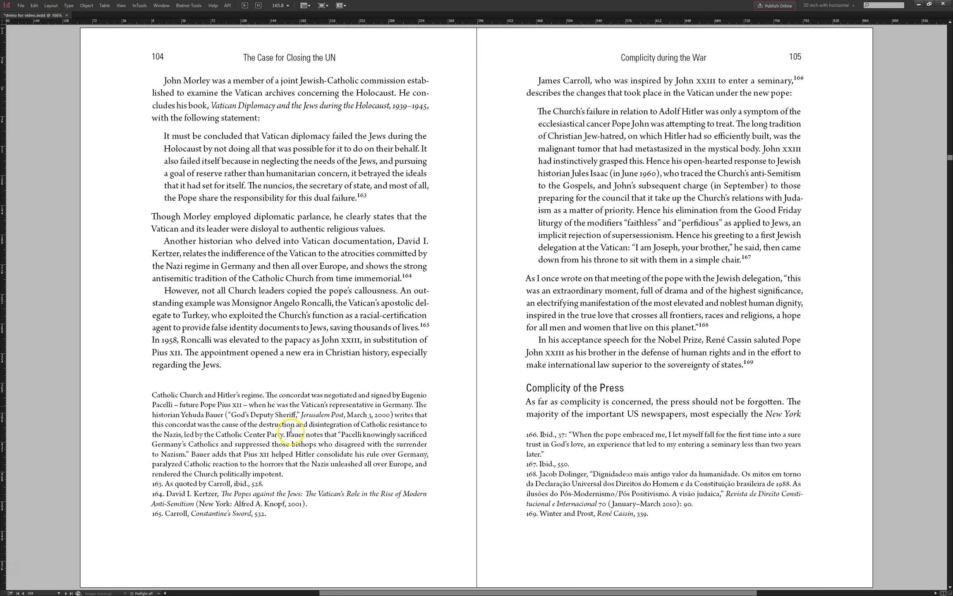
{"action": "left_click_drag", "start_coordinate": [140, 362], "coordinate": [375, 504]}
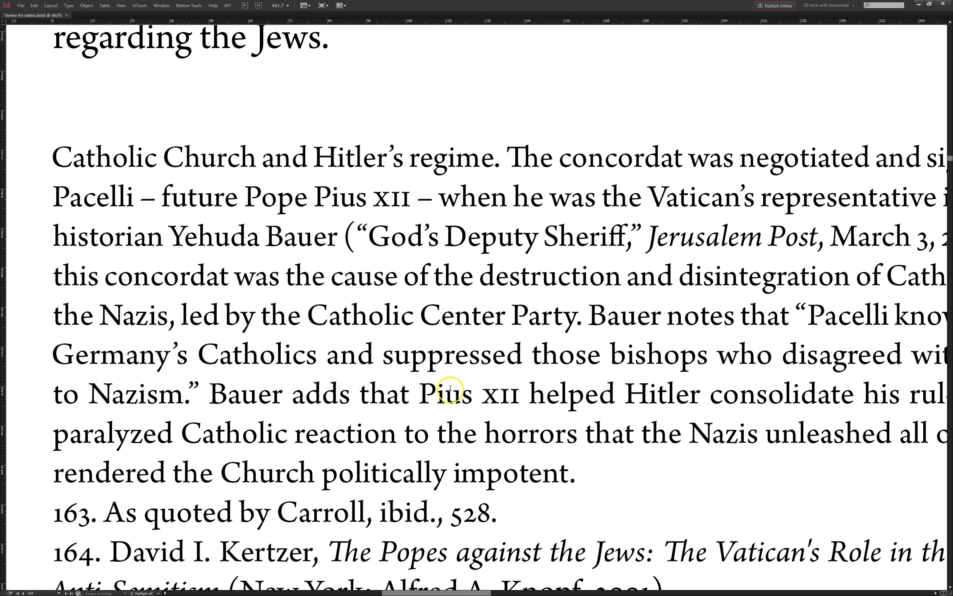
{"action": "double_click", "coordinate": [498, 395]}
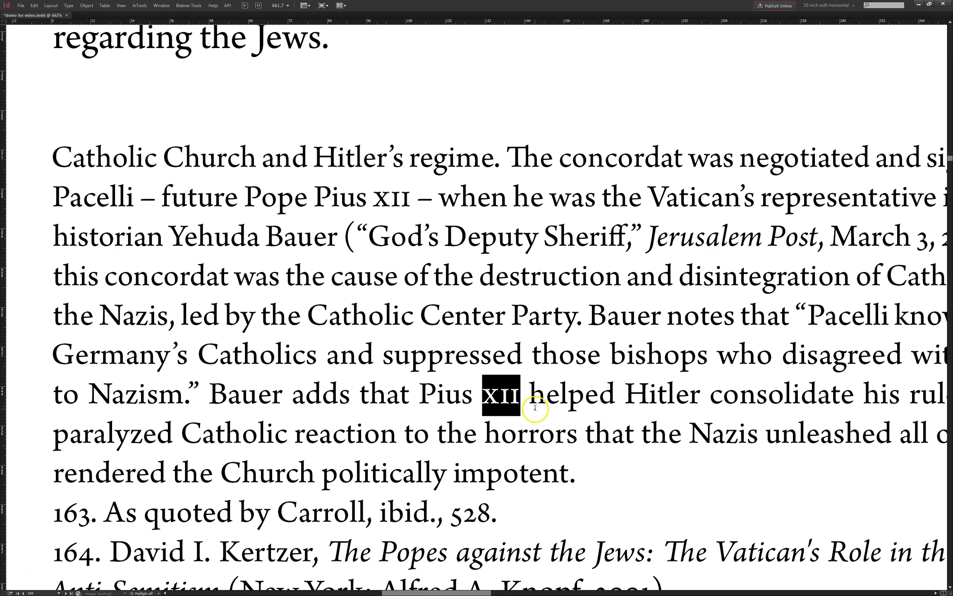
{"action": "left_click", "coordinate": [479, 393]}
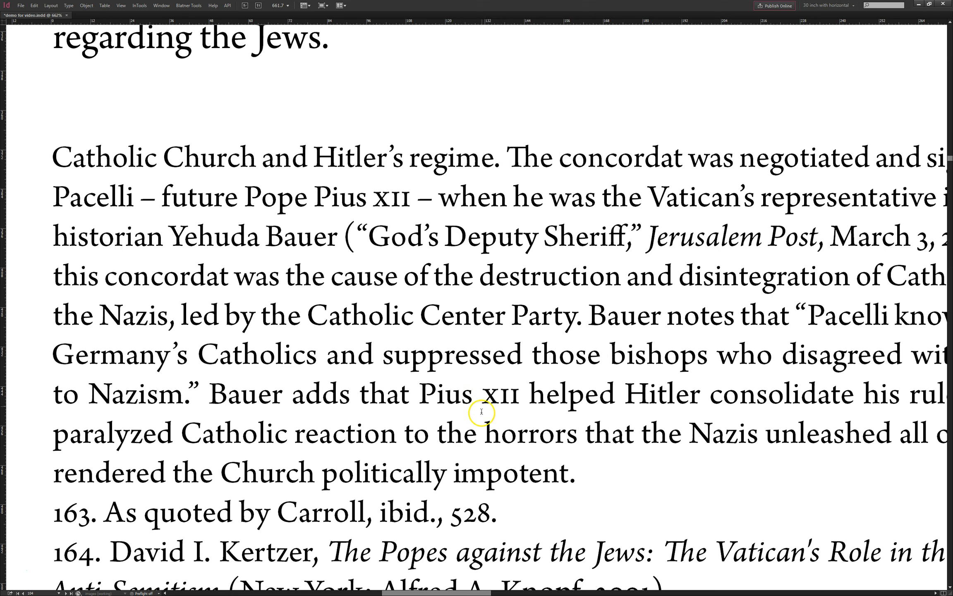
{"action": "key", "text": "ctrl+alt+0"}
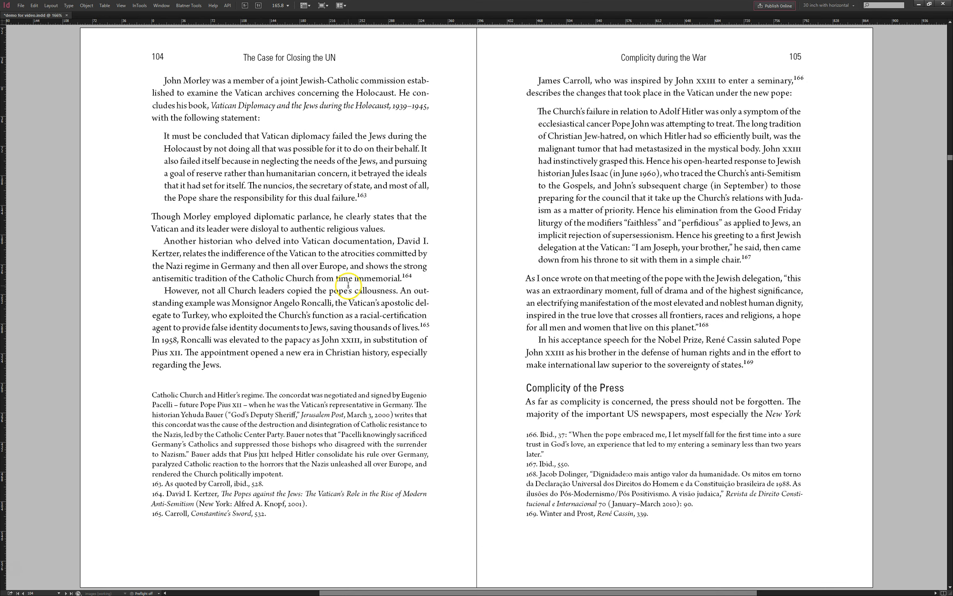
Generate a small-caps rule from the "0 A.M." part of the time 5:30 A.M. on page 102
{"action": "key", "text": "alt+Page_Up"}
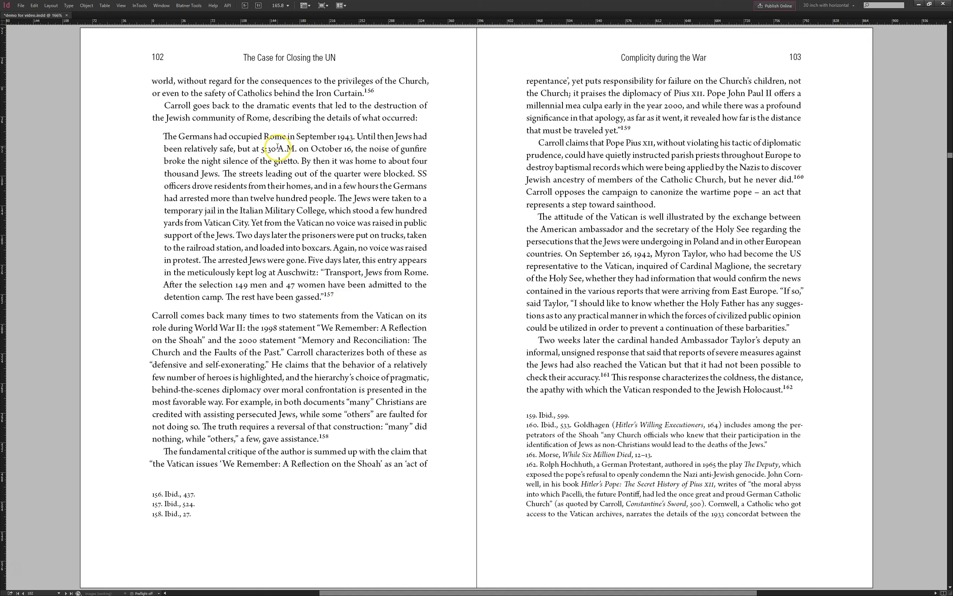
{"action": "left_click_drag", "start_coordinate": [278, 149], "coordinate": [296, 150]}
{"action": "left_click_drag", "start_coordinate": [296, 149], "coordinate": [274, 156]}
{"action": "key", "text": "ctrl+alt+shift+j"}
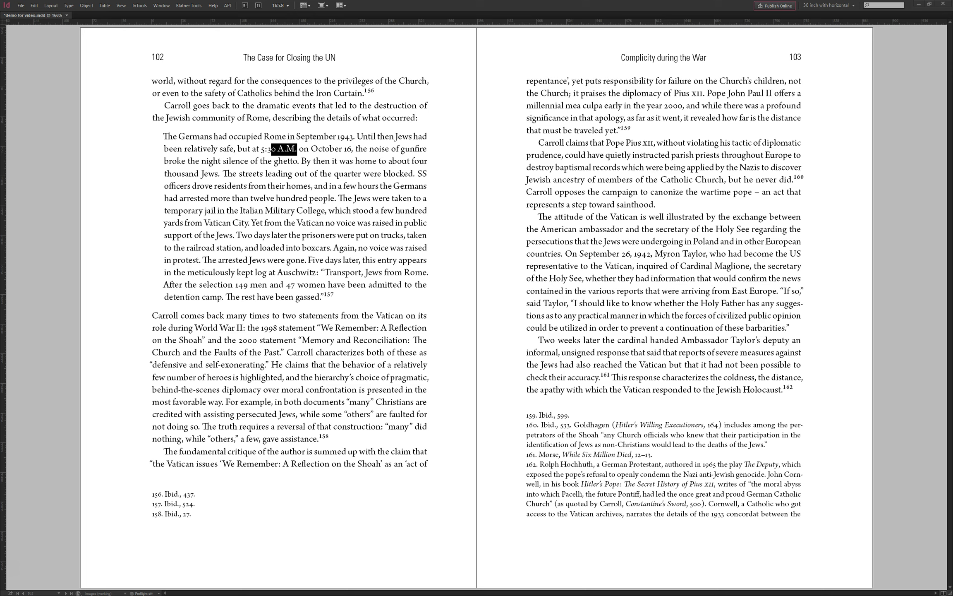
In SMALLCAP.txt, rewrite the match group of the 0 A.M. rule as (A\.M\.), without word boundaries and with escaped periods
{"action": "left_click_drag", "start_coordinate": [478, 159], "coordinate": [526, 111]}
{"action": "left_click_drag", "start_coordinate": [607, 329], "coordinate": [724, 320]}
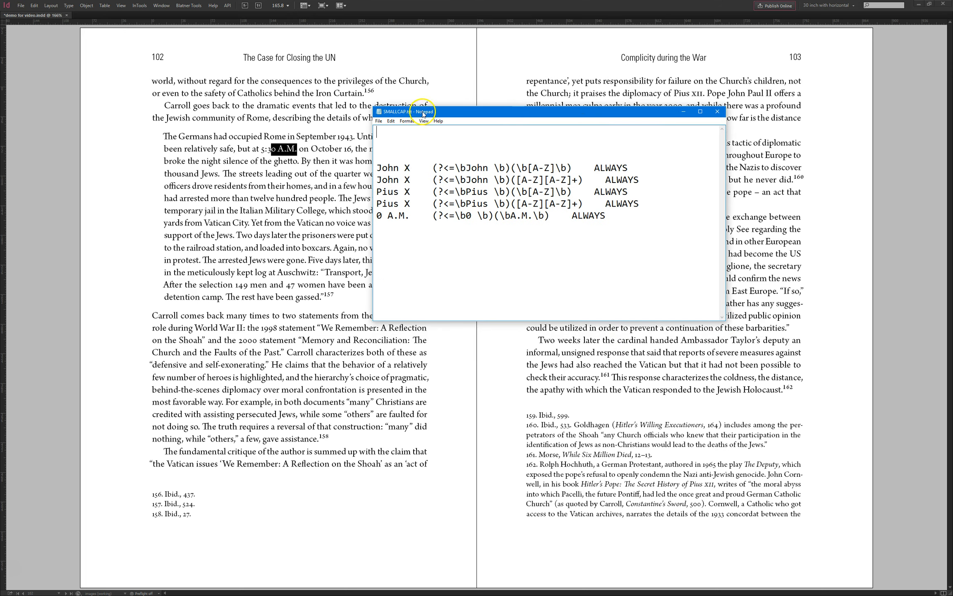
{"action": "left_click_drag", "start_coordinate": [418, 111], "coordinate": [442, 147]}
{"action": "left_click", "coordinate": [533, 251]}
{"action": "key", "text": "BackSpace"}
{"action": "key", "text": "BackSpace"}
{"action": "key", "text": "Right"}
{"action": "key", "text": "Right"}
{"action": "key", "text": "Right"}
{"action": "key", "text": "Right"}
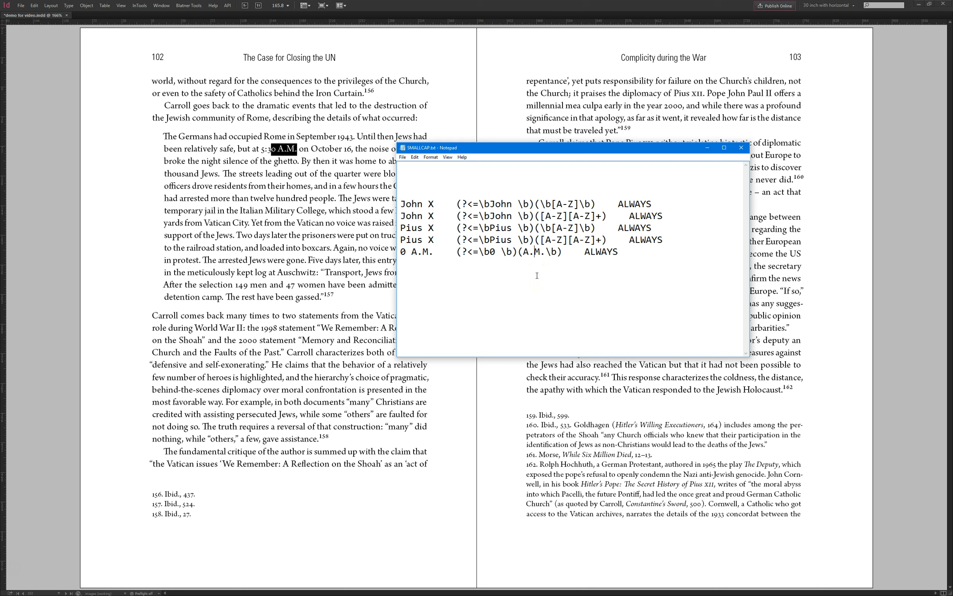
{"action": "key", "text": "Delete"}
{"action": "key", "text": "Delete"}
{"action": "key", "text": "Left"}
{"action": "key", "text": "Left"}
{"action": "key", "text": "Right"}
{"action": "type", "text": "\\"}
{"action": "key", "text": "Left"}
{"action": "key", "text": "Left"}
{"action": "key", "text": "Left"}
{"action": "type", "text": "\\"}
Change the lookbehind of the 0 A.M. rule to (?<=\d ) so it accepts any digit followed by a space
{"action": "key", "text": "Left"}
{"action": "key", "text": "Left"}
{"action": "left_click", "coordinate": [506, 252]}
{"action": "key", "text": "shift+Left"}
{"action": "key", "text": "shift+Left"}
{"action": "key", "text": "Left"}
{"action": "key", "text": "BackSpace"}
{"action": "type", "text": "d"}
{"action": "key", "text": "Delete"}
{"action": "key", "text": "Delete"}
{"action": "key", "text": "Right"}
{"action": "key", "text": "Delete"}
{"action": "key", "text": "Delete"}
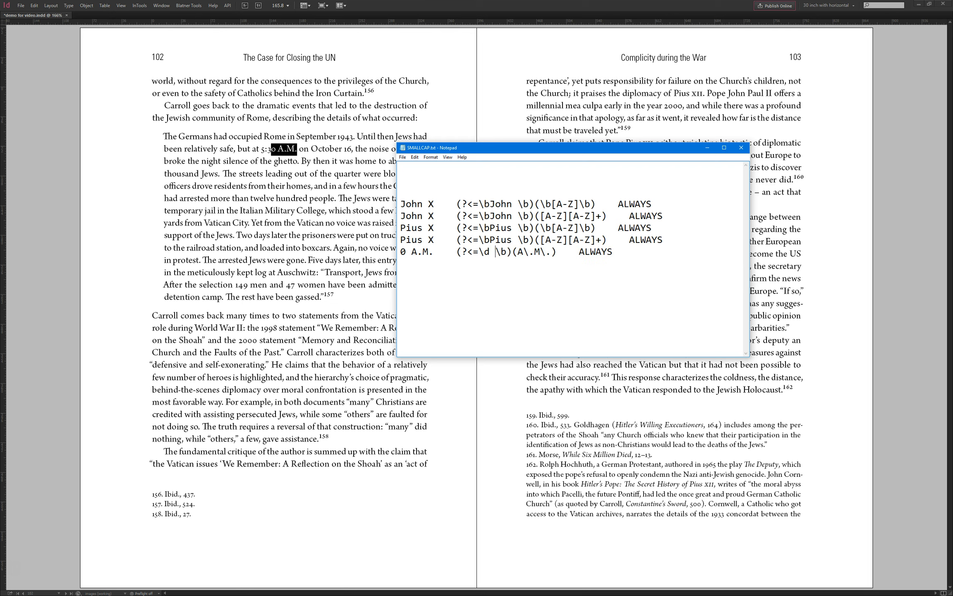
{"action": "key", "text": "Right"}
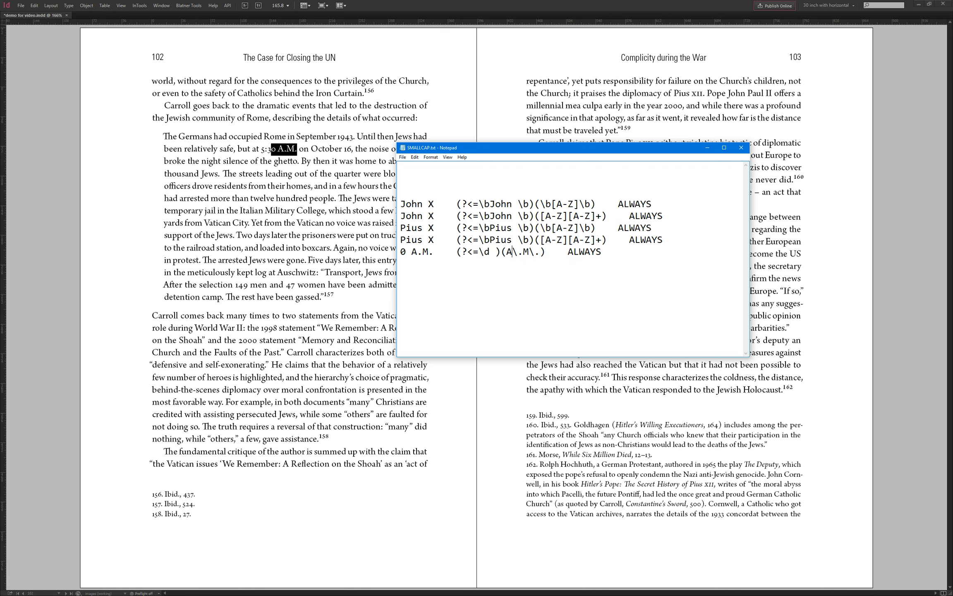
Apply the small-caps rules to the block quotation containing 5:30 A.M. on page 102
{"action": "left_click", "coordinate": [341, 189]}
{"action": "left_click_drag", "start_coordinate": [335, 297], "coordinate": [160, 136]}
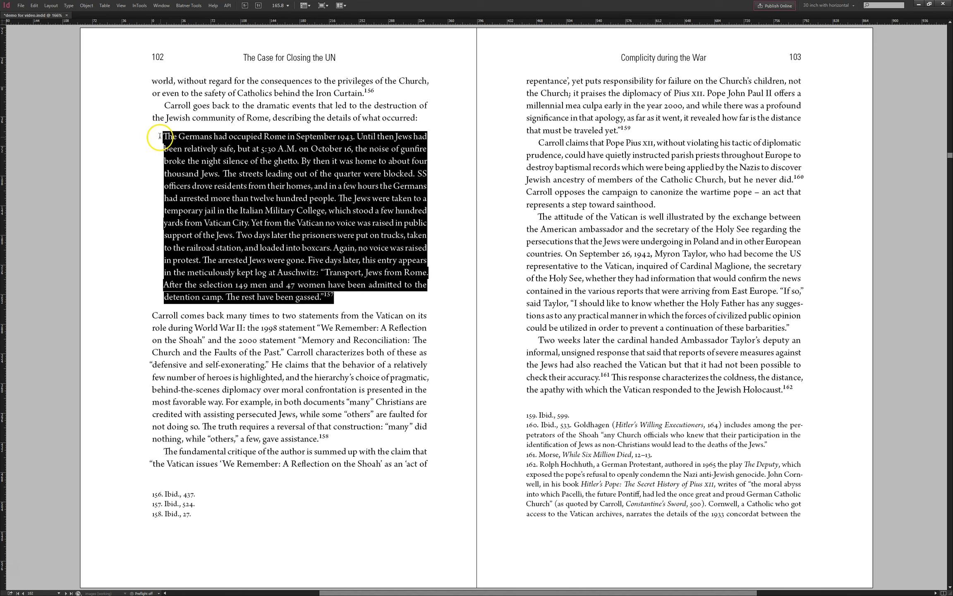
{"action": "key", "text": "ctrl+alt+shift+g"}
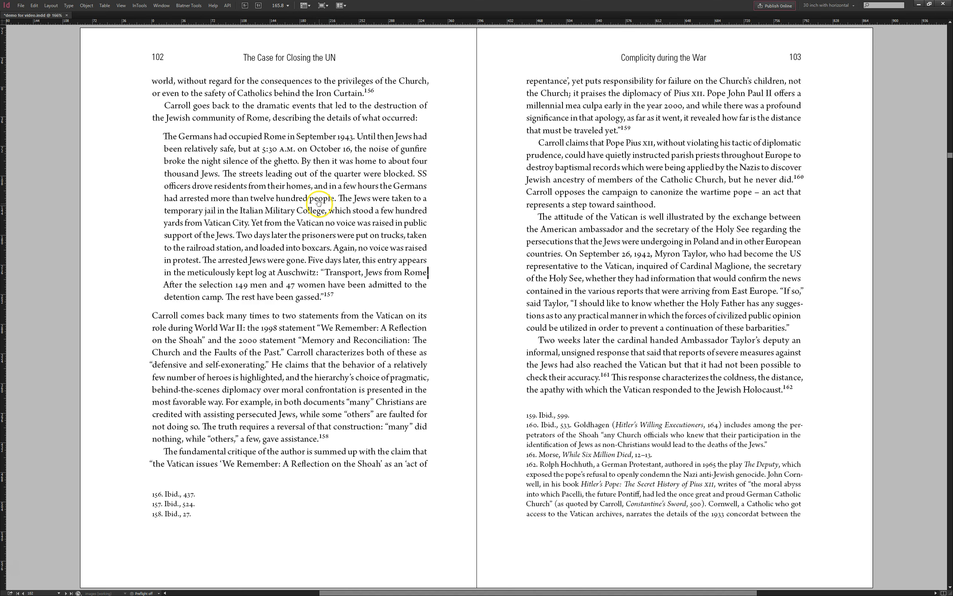
Convert the Roman numerals in "War II" on page 102 and "Paul II" on page 103 to small caps
{"action": "key", "text": "alt+Tab"}
{"action": "left_click", "coordinate": [426, 227]}
{"action": "left_click_drag", "start_coordinate": [516, 150], "coordinate": [0, 174]}
{"action": "left_click_drag", "start_coordinate": [220, 327], "coordinate": [240, 328]}
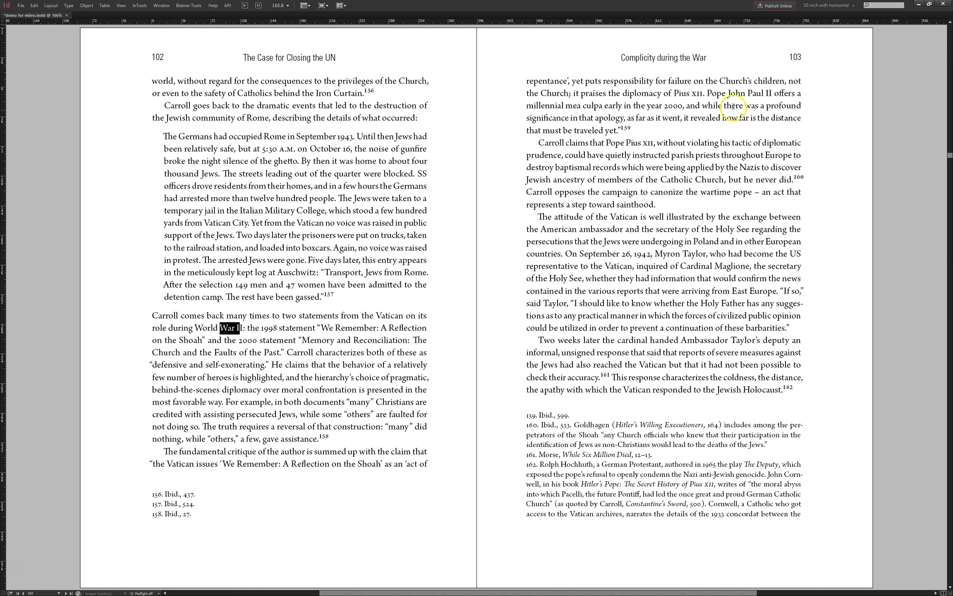
{"action": "left_click_drag", "start_coordinate": [748, 93], "coordinate": [770, 93]}
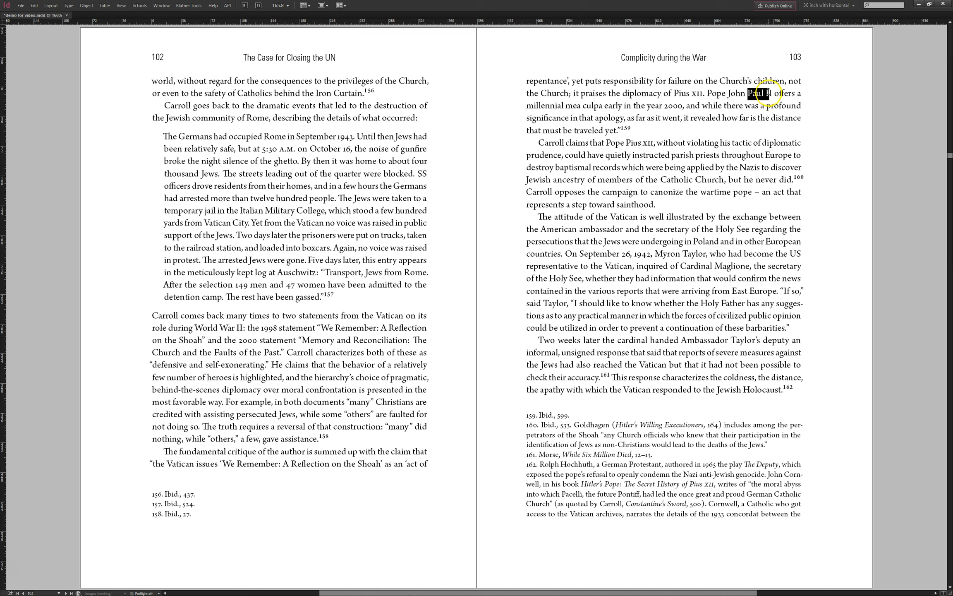
{"action": "left_click", "coordinate": [632, 253]}
{"action": "left_click", "coordinate": [633, 253]}
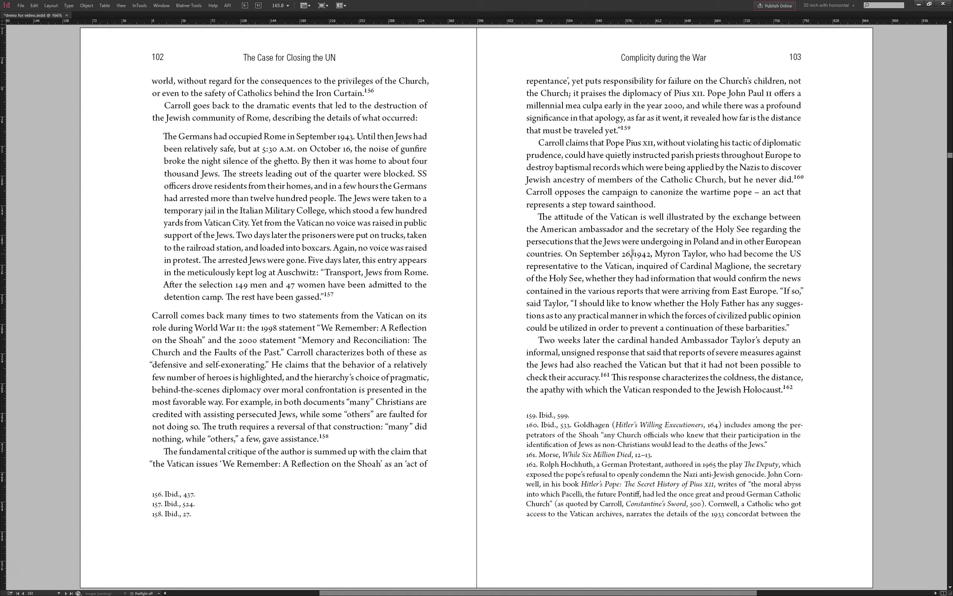
Check up close the italic small-cap XII of the Pius XII book title in footnote 162 on page 103
{"action": "left_click_drag", "start_coordinate": [624, 442], "coordinate": [788, 538]}
{"action": "double_click", "coordinate": [536, 314]}
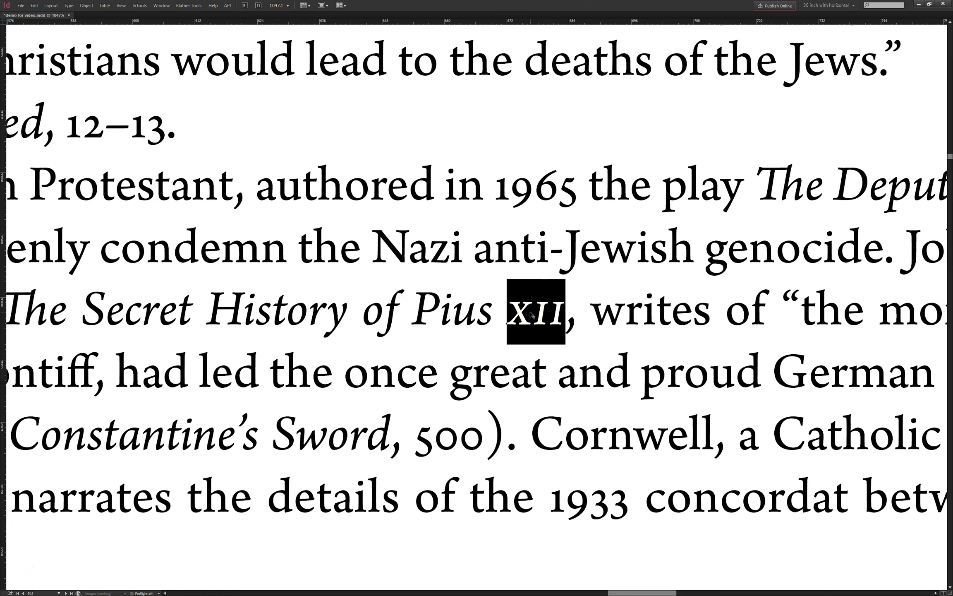
{"action": "left_click", "coordinate": [542, 329]}
{"action": "key", "text": "ctrl+alt+0"}
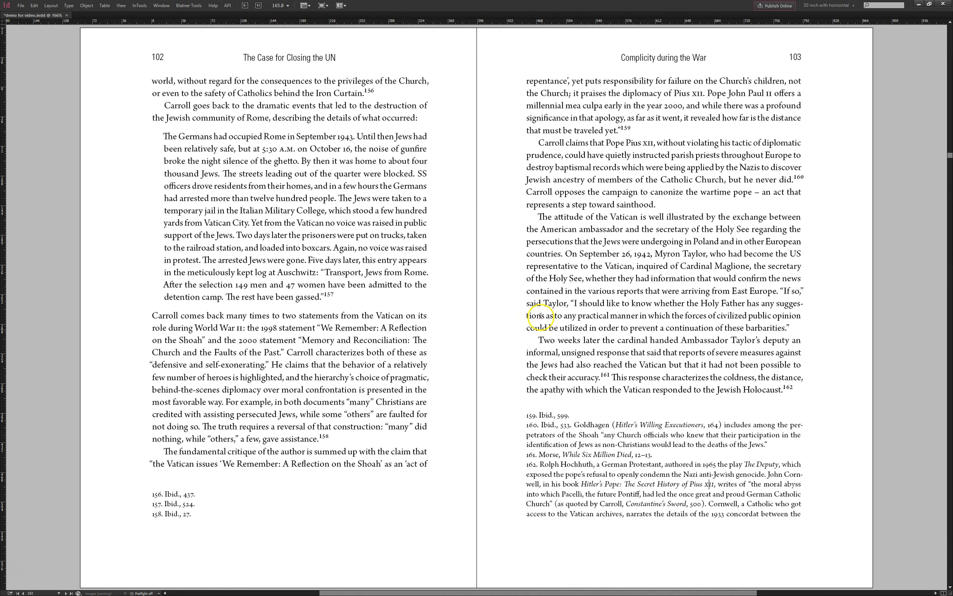
Go back to the spread on pages 94–95 and convert every IRC in the Red Cross section to small caps
{"action": "key", "text": "alt+Page_Up"}
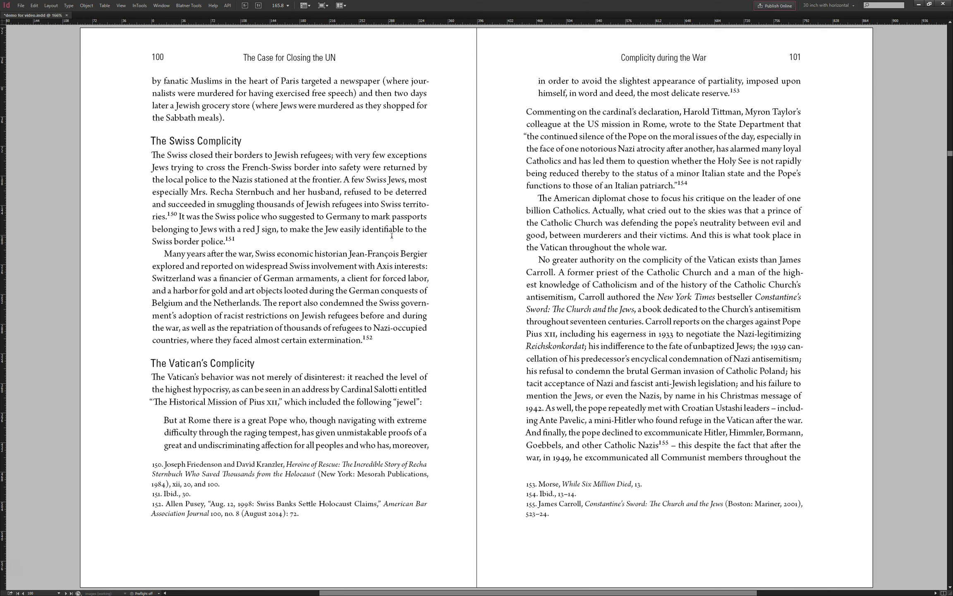
{"action": "key", "text": "alt+Page_Up"}
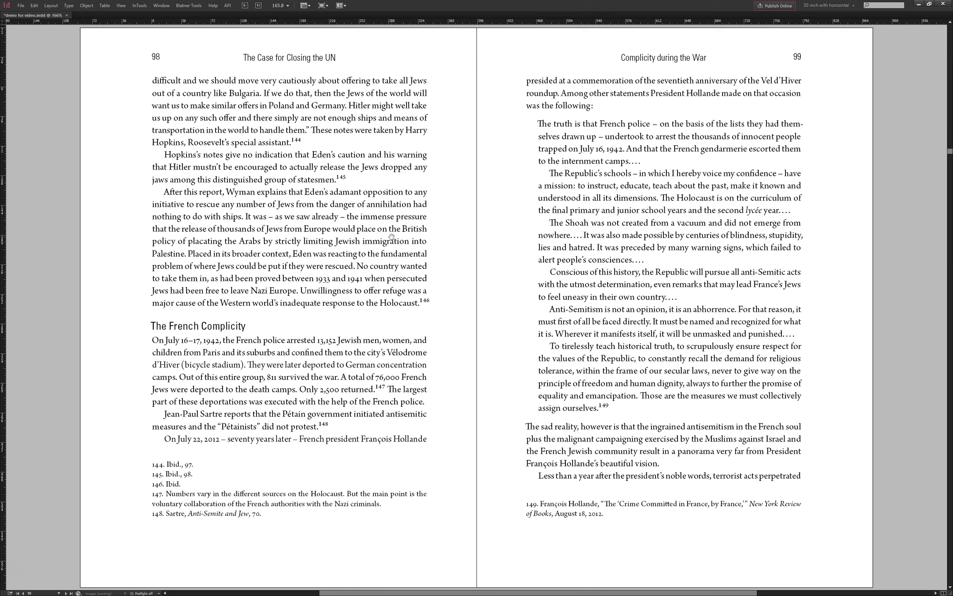
{"action": "key", "text": "alt+Page_Up"}
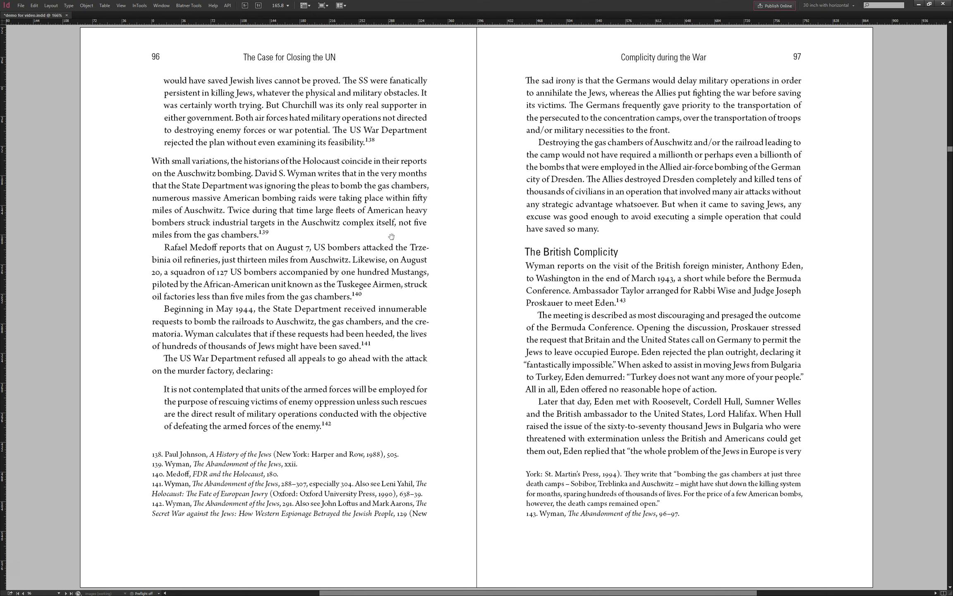
{"action": "key", "text": "alt+Page_Up"}
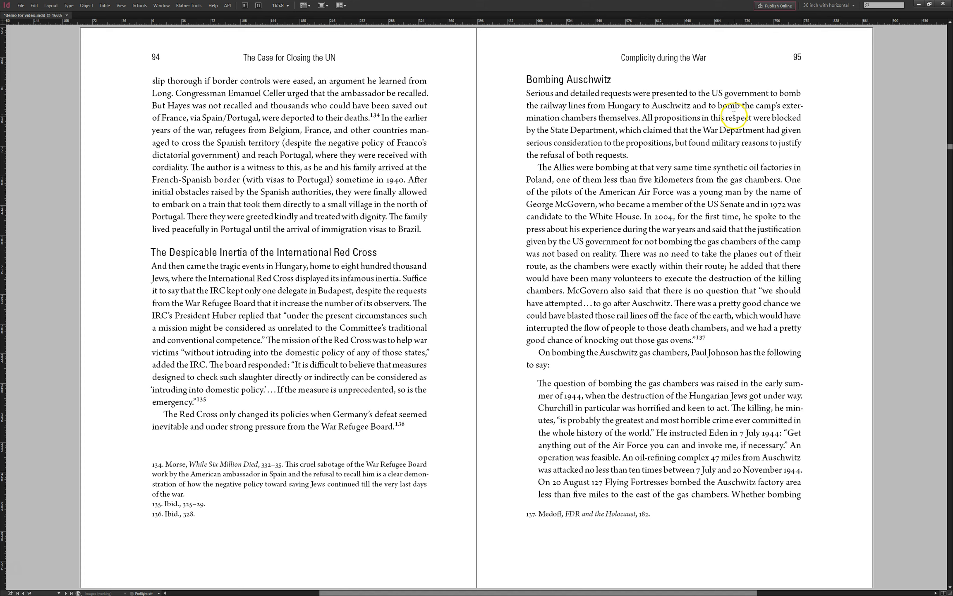
{"action": "double_click", "coordinate": [718, 93]}
{"action": "double_click", "coordinate": [217, 291]}
{"action": "left_click", "coordinate": [282, 365]}
{"action": "key", "text": "ctrl+alt+s"}
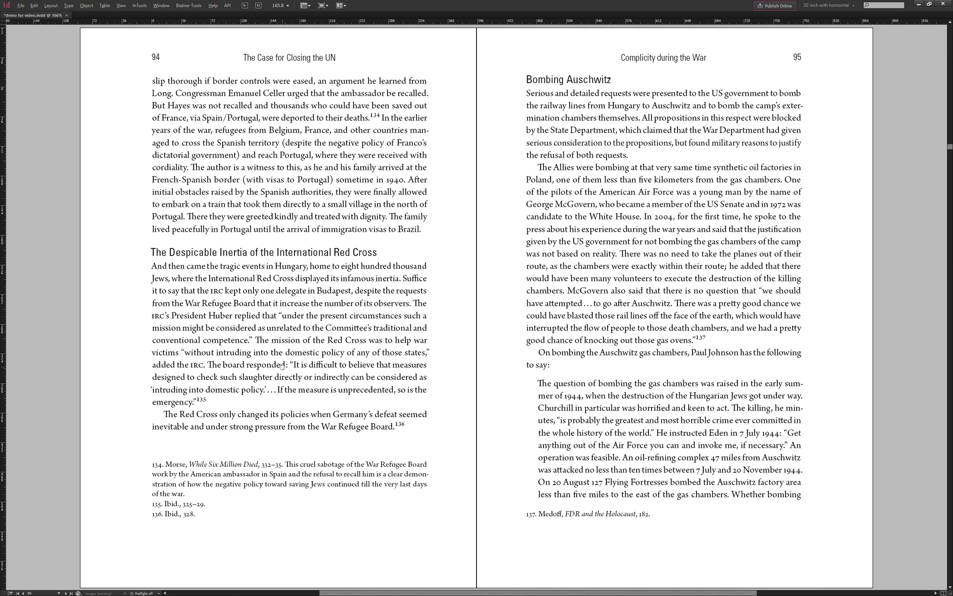
Convert the abbreviation WRB in the text on page 92 to small caps
{"action": "key", "text": "alt+Page_Up"}
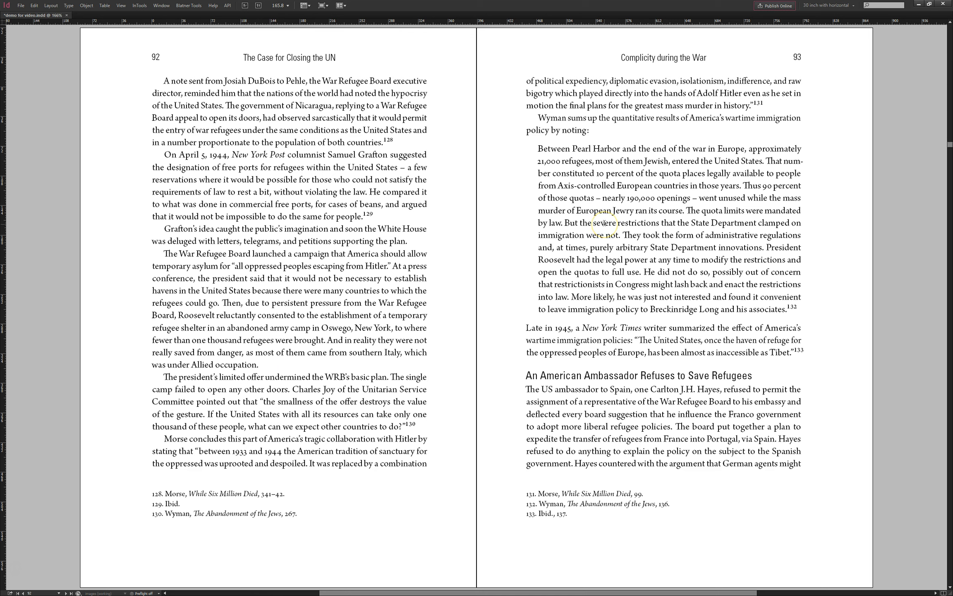
{"action": "left_click_drag", "start_coordinate": [325, 376], "coordinate": [343, 378]}
{"action": "left_click", "coordinate": [295, 283]}
{"action": "left_click", "coordinate": [305, 276]}
{"action": "key", "text": "ctrl+shift+h"}
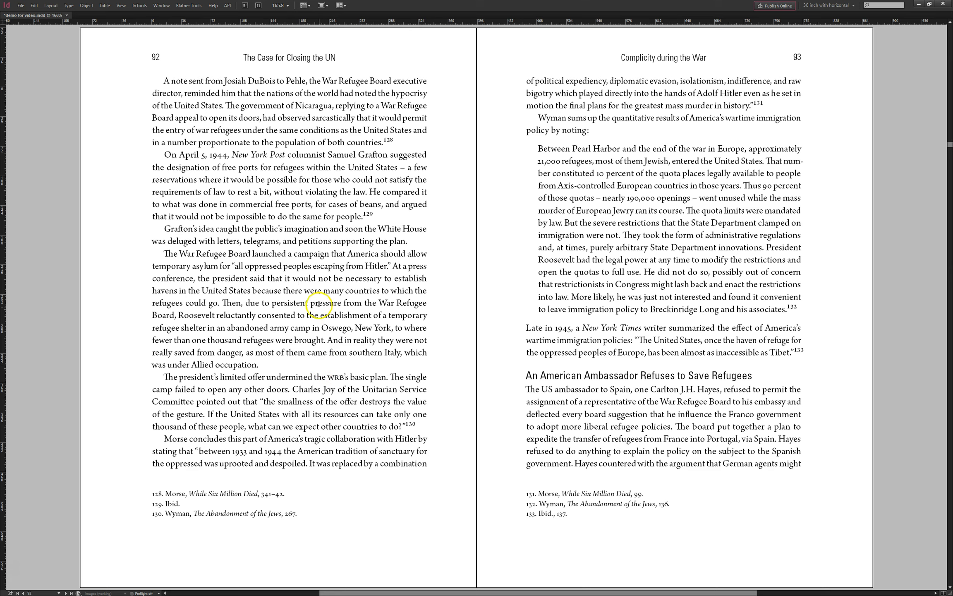
Go back to pages 86–87 and examine the full names of the SC ALWAYS and SC MAYBE character styles
{"action": "key", "text": "alt+Page_Up"}
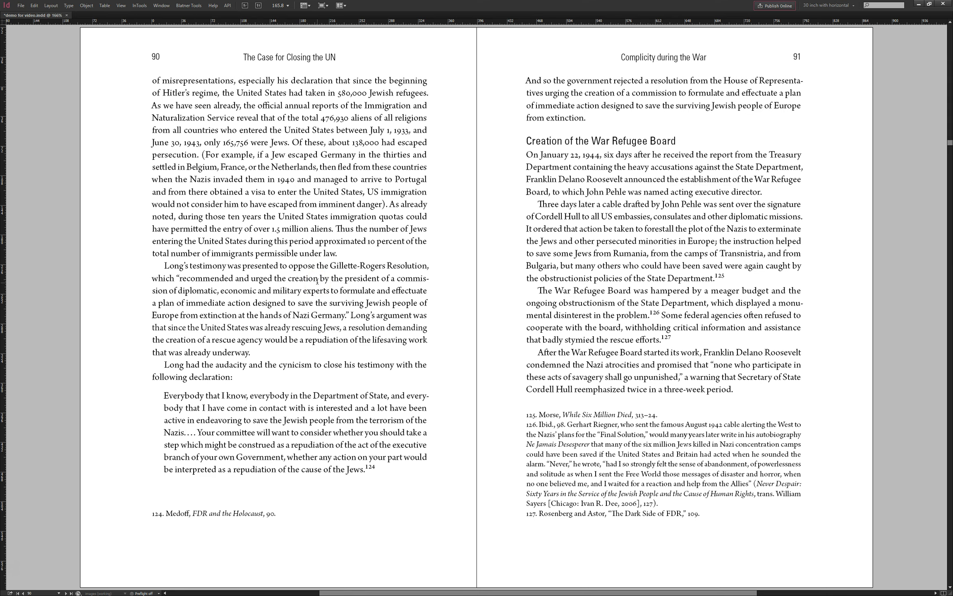
{"action": "key", "text": "alt+Page_Up"}
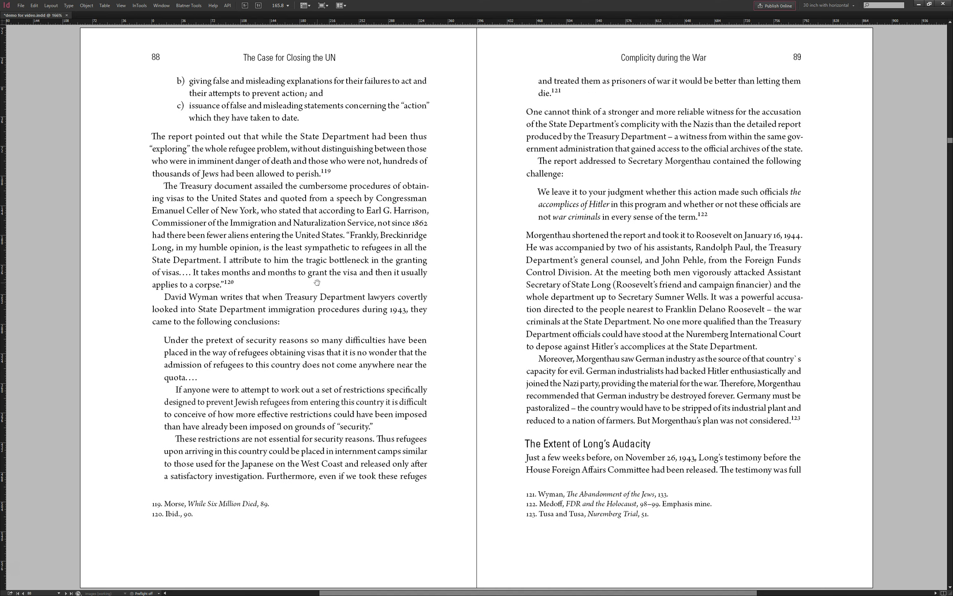
{"action": "key", "text": "alt+Page_Up"}
{"action": "left_click", "coordinate": [319, 283]}
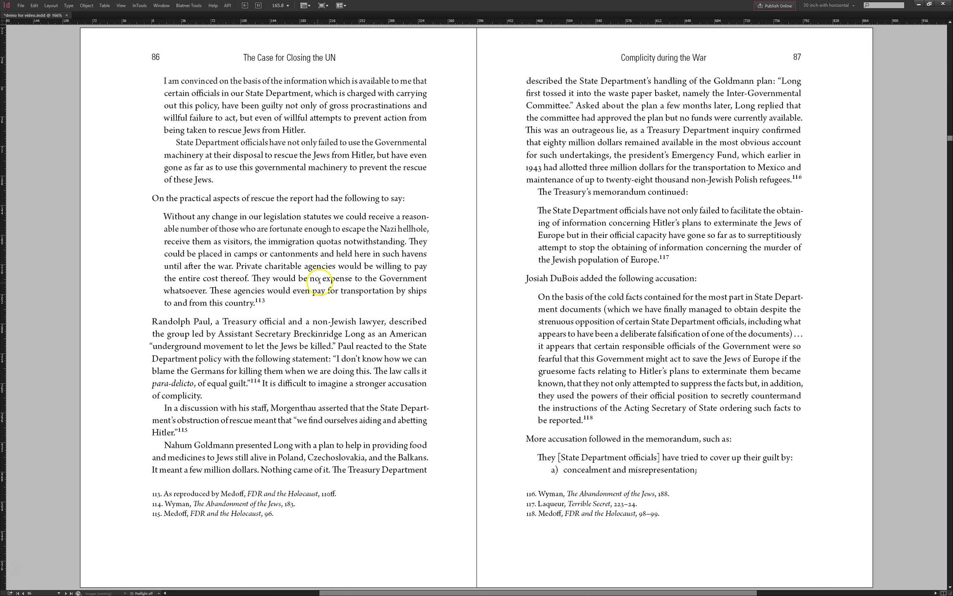
{"action": "key", "text": "shift+F11"}
{"action": "left_click_drag", "start_coordinate": [873, 99], "coordinate": [453, 99]}
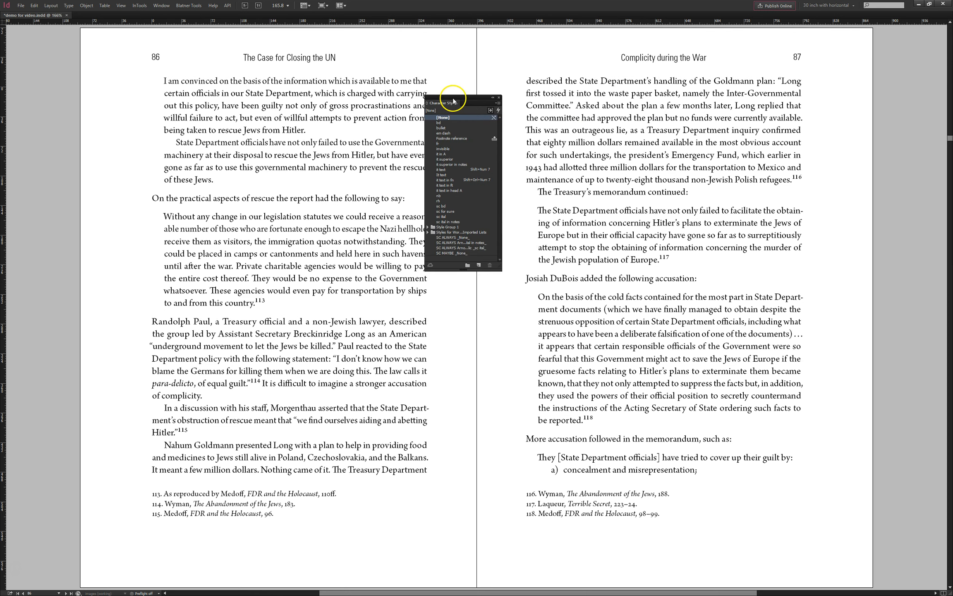
{"action": "left_click_drag", "start_coordinate": [500, 270], "coordinate": [557, 298]}
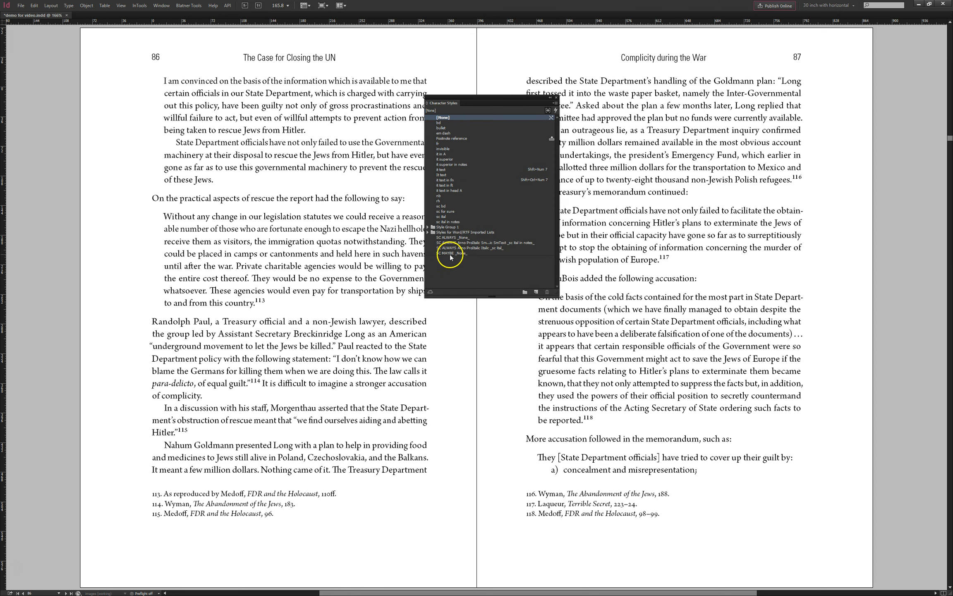
{"action": "left_click_drag", "start_coordinate": [556, 298], "coordinate": [493, 275]}
{"action": "left_click_drag", "start_coordinate": [442, 98], "coordinate": [952, 102]}
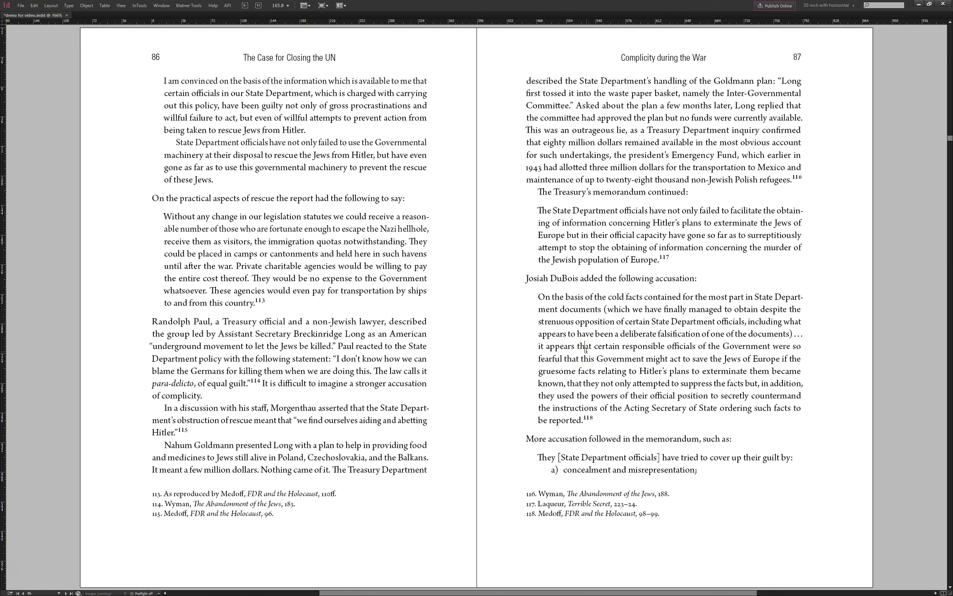
Review the spreads from page 88 through page 109 for Roman numerals and abbreviations set in small caps
{"action": "key", "text": "alt+Page_Down"}
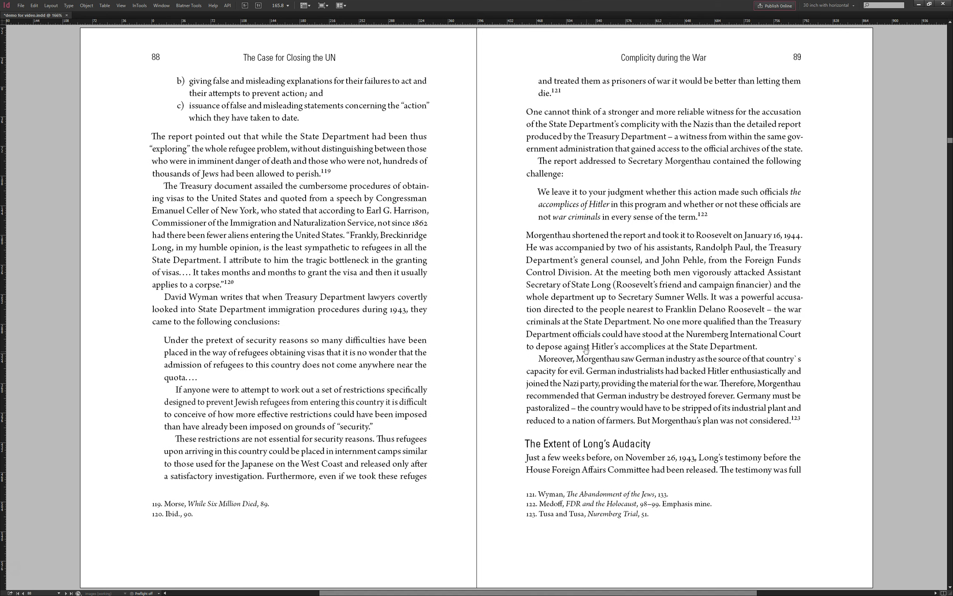
{"action": "key", "text": "alt+Page_Down"}
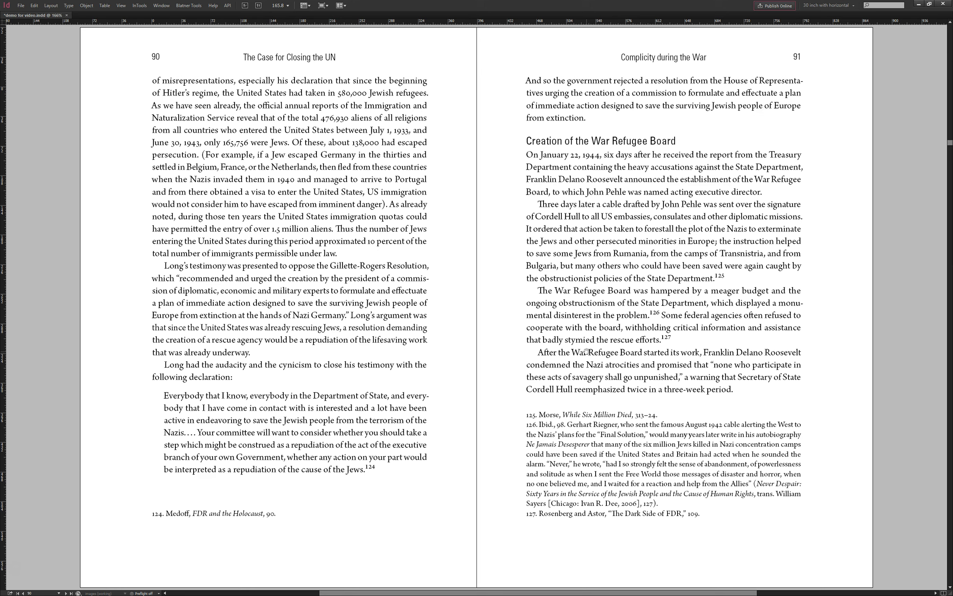
{"action": "key", "text": "alt+Page_Down"}
{"action": "key", "text": "alt+Page_Down"}
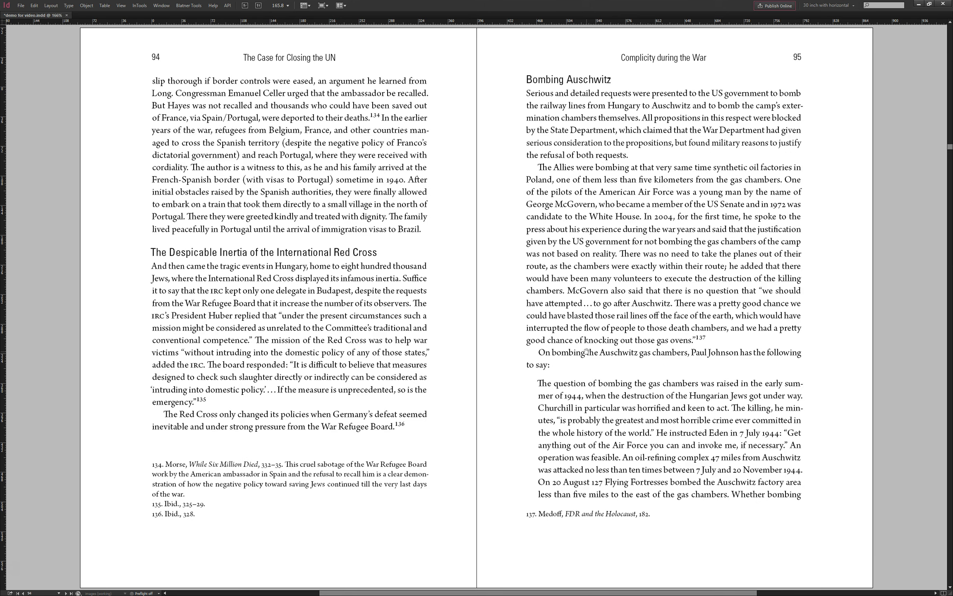
{"action": "key", "text": "alt+Page_Down"}
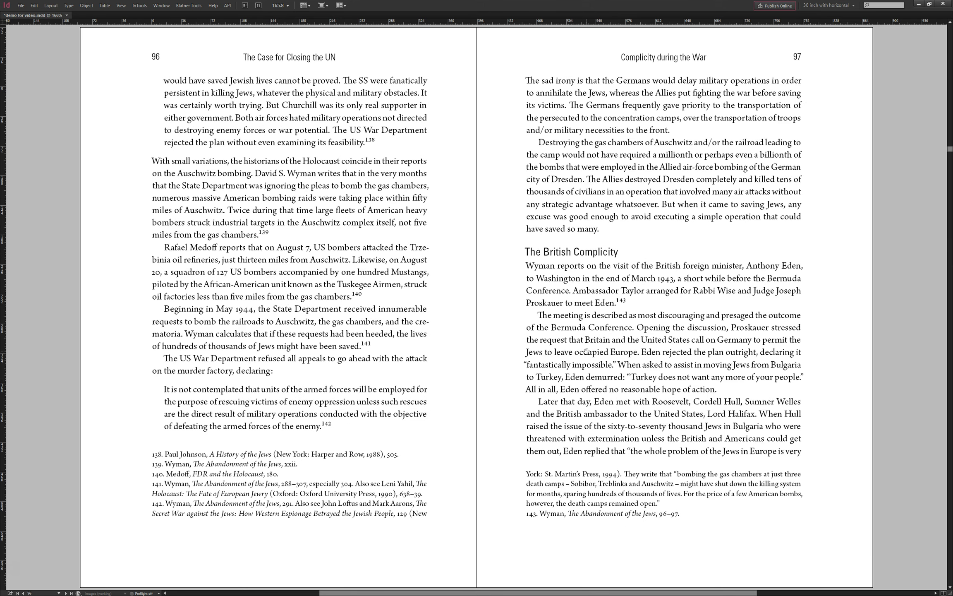
{"action": "key", "text": "alt+Page_Down"}
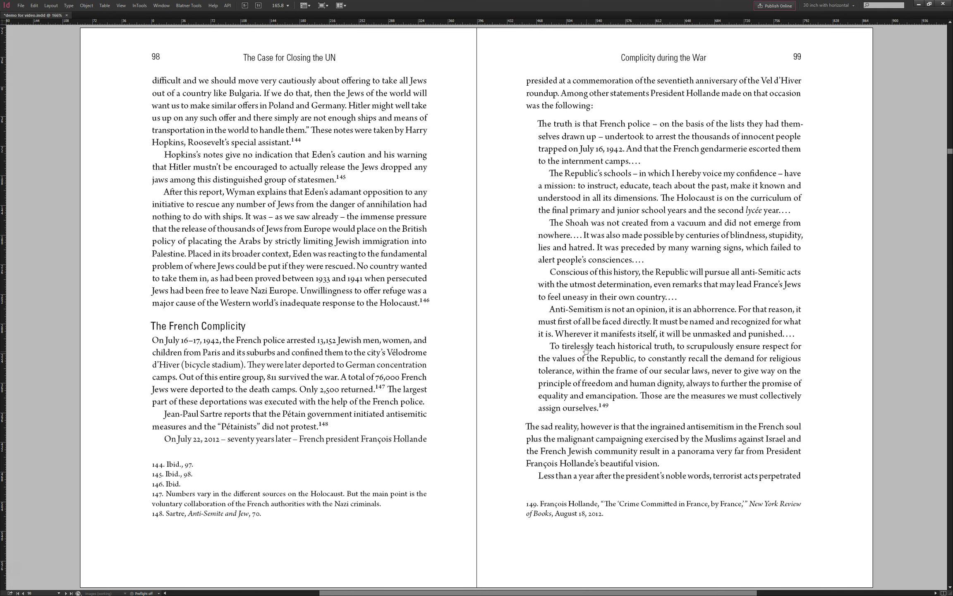
{"action": "key", "text": "alt+Page_Down"}
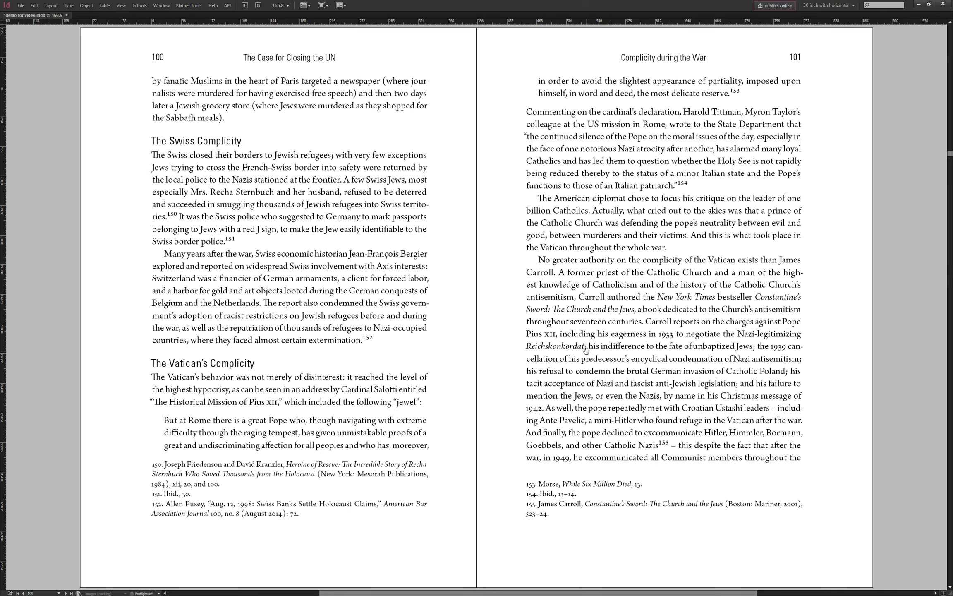
{"action": "key", "text": "alt+Page_Down"}
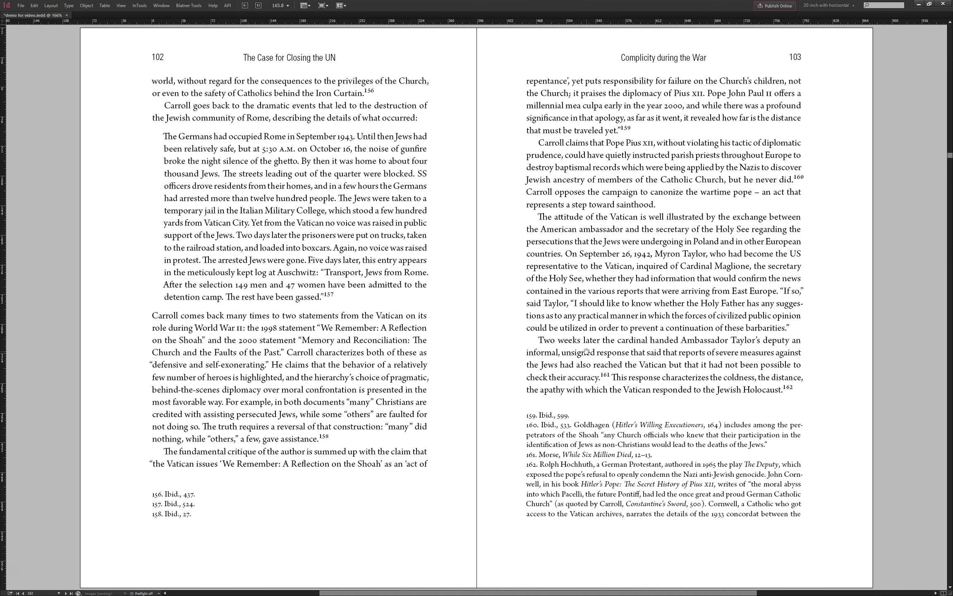
{"action": "key", "text": "alt+Page_Down"}
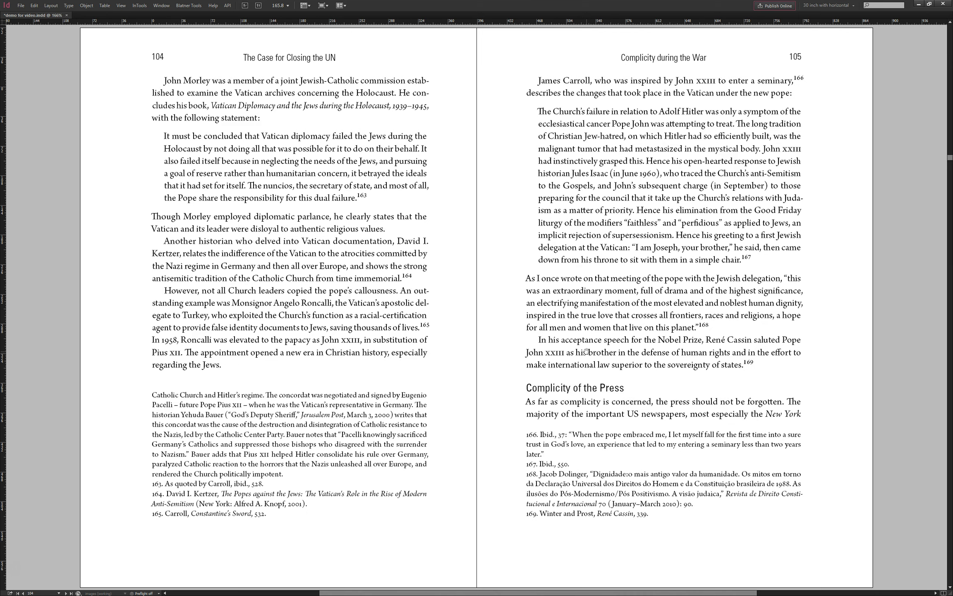
{"action": "key", "text": "alt+Page_Down"}
{"action": "key", "text": "alt+Page_Down"}
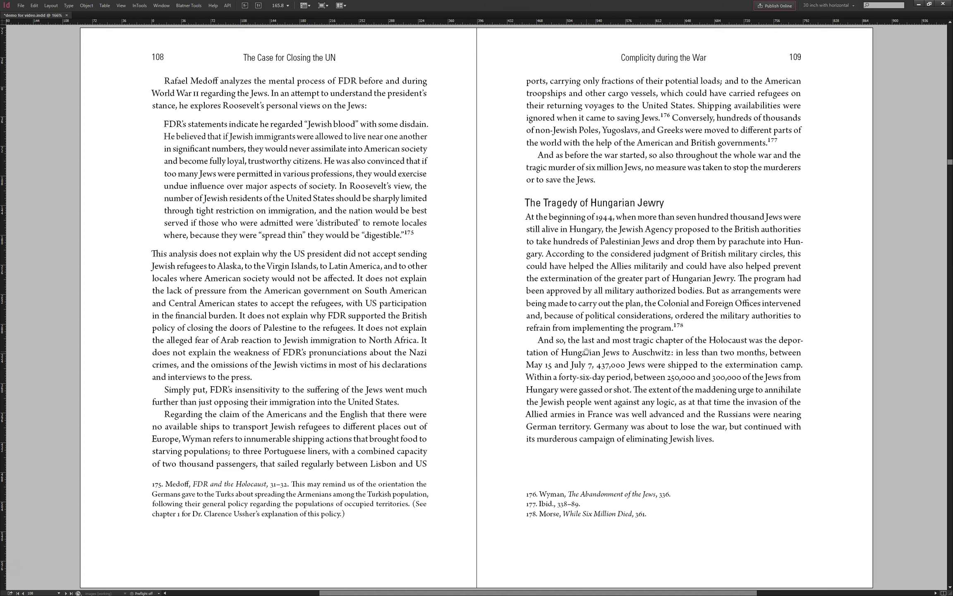
Page through the spreads from page 110 to page 135, showing frame edges and hidden characters along the way
{"action": "key", "text": "alt+Page_Down"}
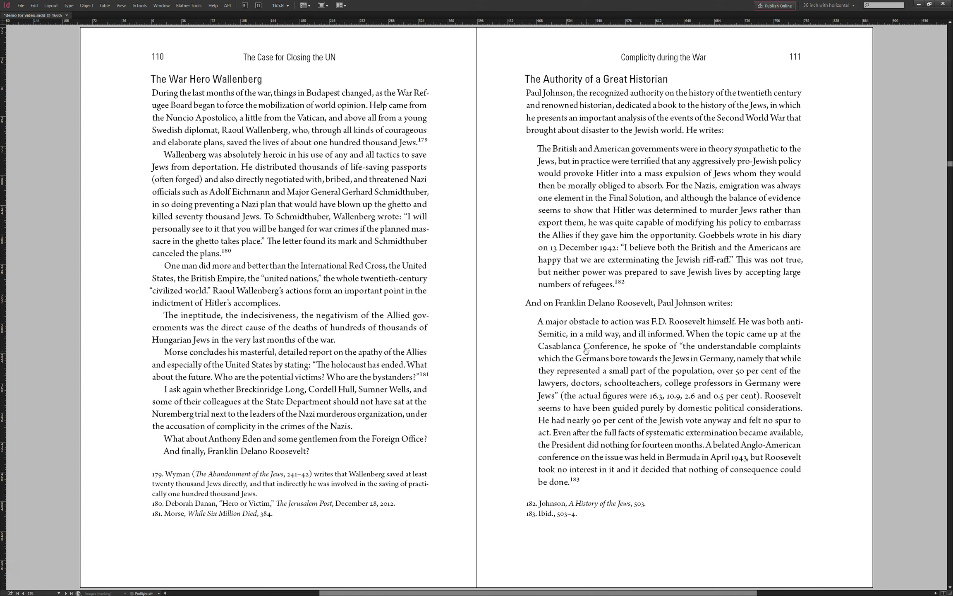
{"action": "key", "text": "alt+Page_Down"}
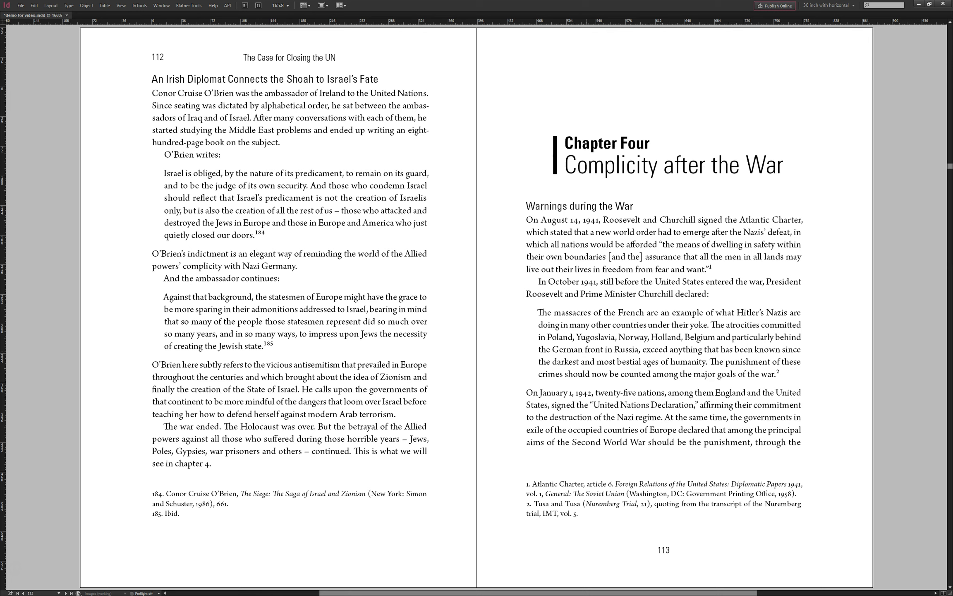
{"action": "key", "text": "w"}
{"action": "key", "text": "w"}
{"action": "key", "text": "w"}
{"action": "key", "text": "alt+Page_Down"}
{"action": "key", "text": "alt+Page_Down"}
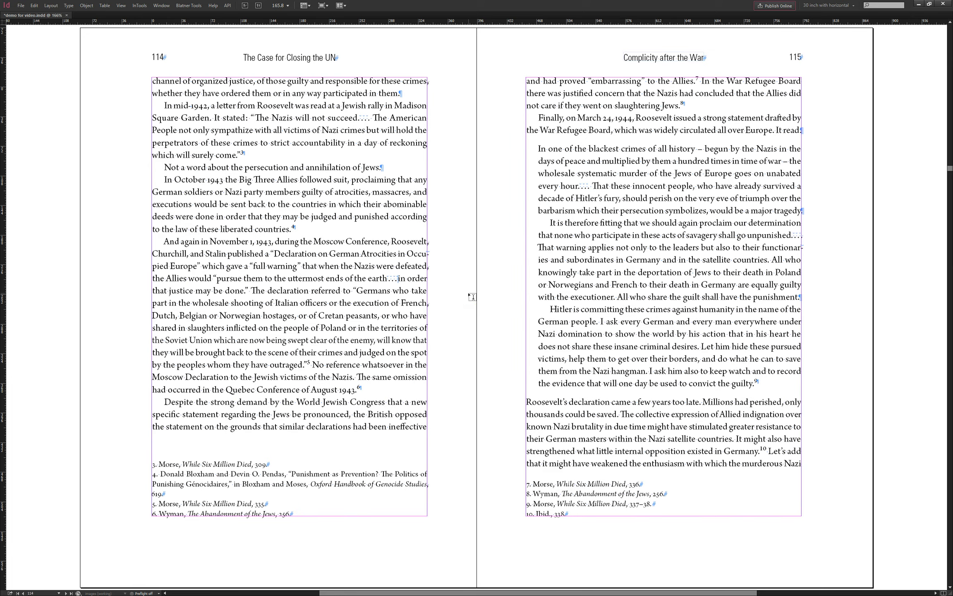
{"action": "key", "text": "alt+Page_Down"}
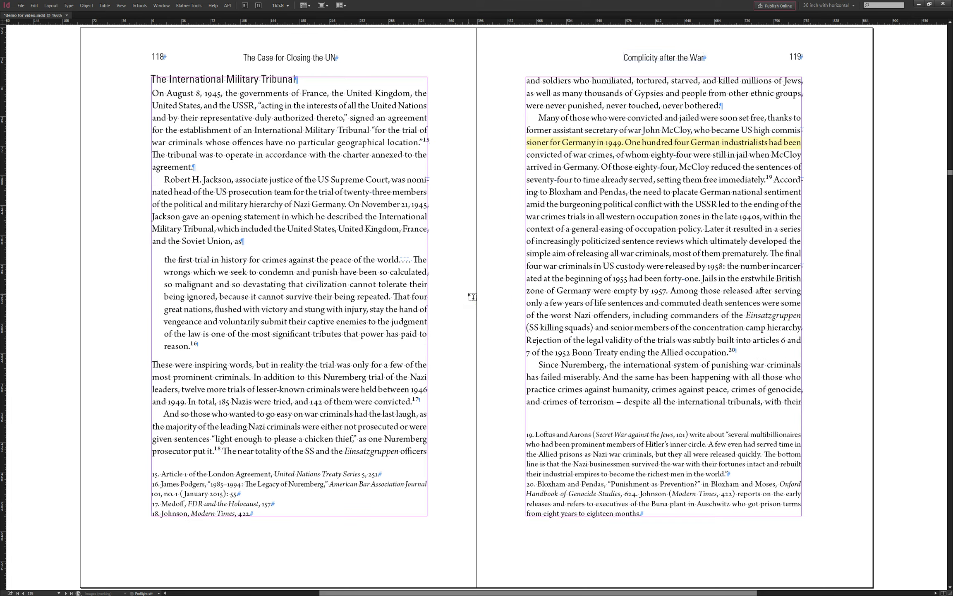
{"action": "key", "text": "alt+Page_Down"}
{"action": "key", "text": "alt+Page_Down"}
{"action": "key", "text": "alt+Page_Down"}
{"action": "key", "text": "alt+Page_Down"}
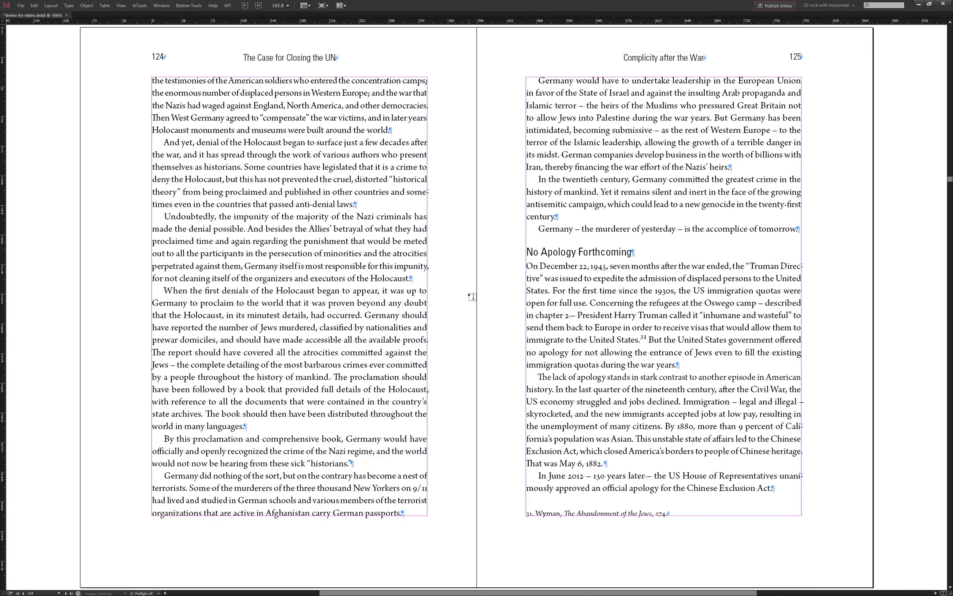
{"action": "key", "text": "alt+Page_Down"}
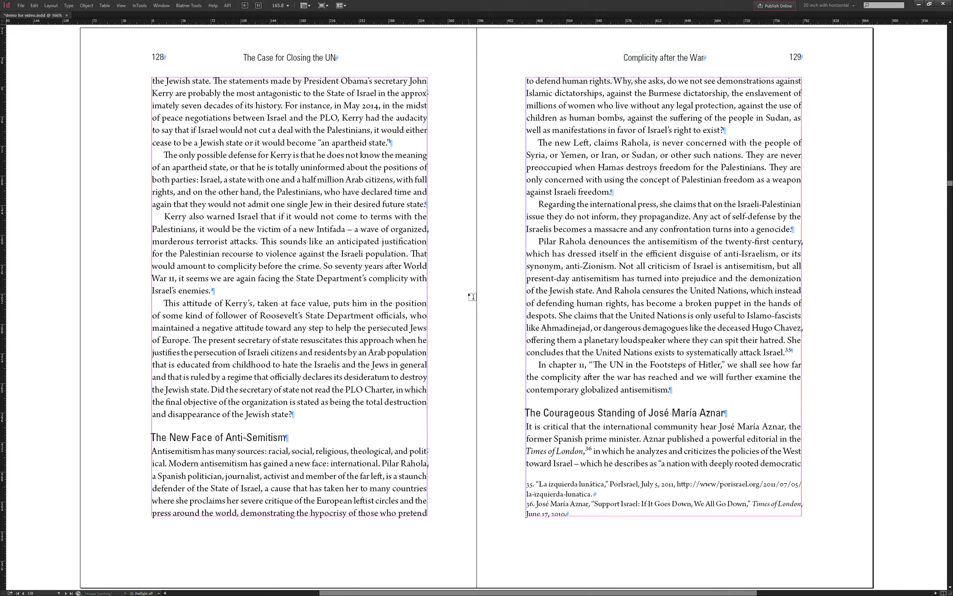
{"action": "key", "text": "alt+Page_Down"}
{"action": "key", "text": "alt+Page_Down"}
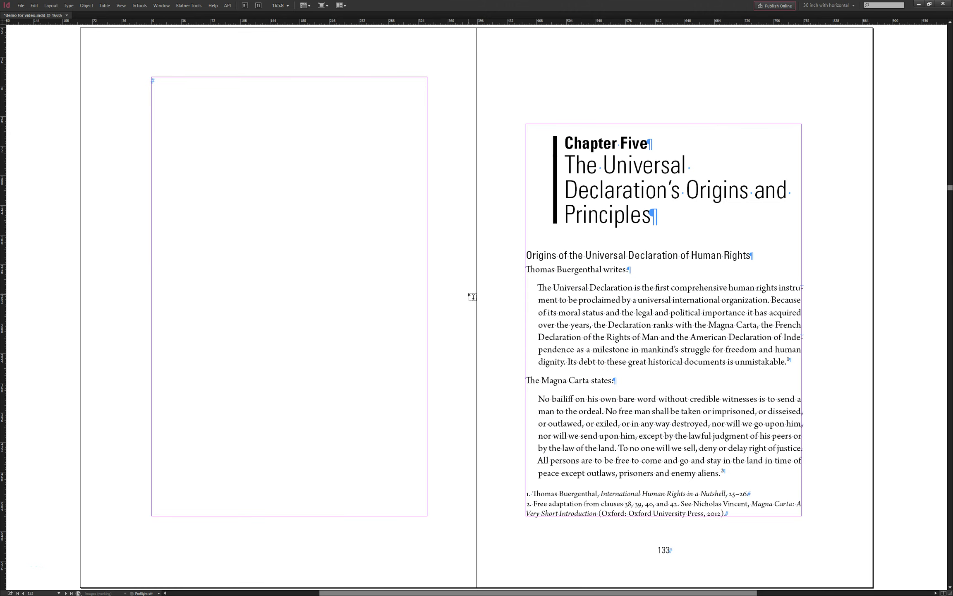
{"action": "key", "text": "alt+Page_Down"}
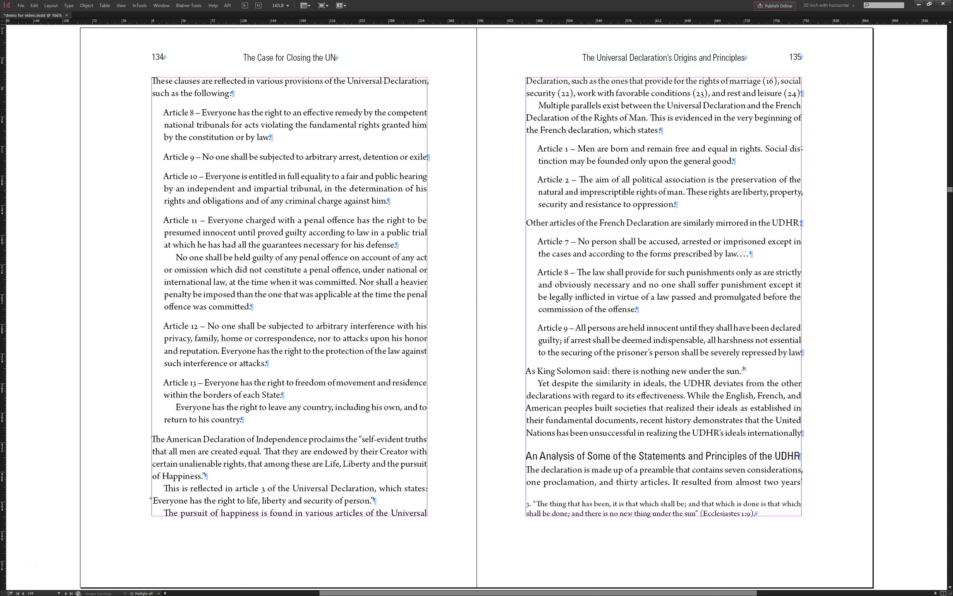
Highlight the custom kerning in the document and inspect the f in "of his" under Article 10 on page 134
{"action": "key", "text": "ctrl+alt+h"}
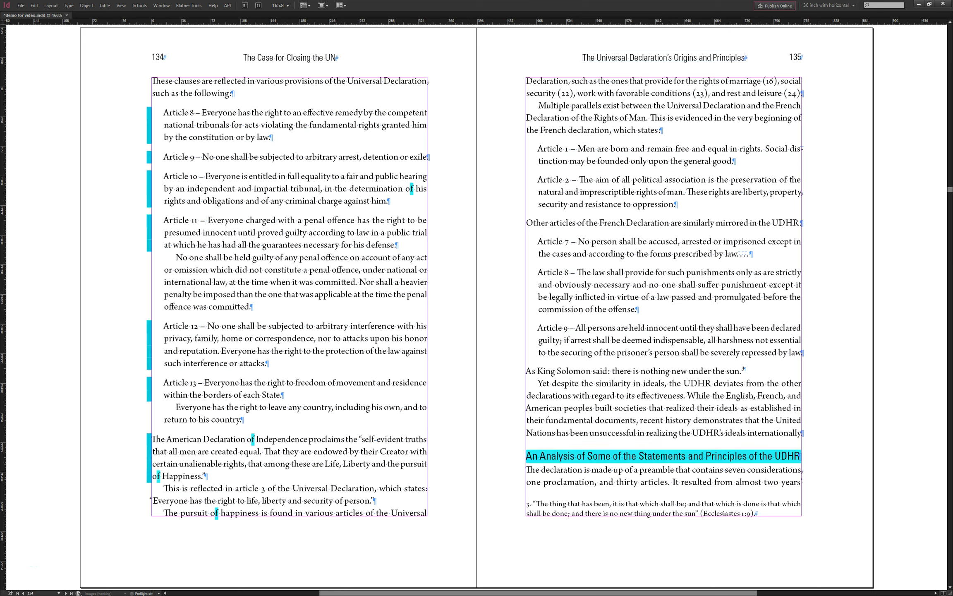
{"action": "left_click", "coordinate": [566, 396]}
{"action": "left_click_drag", "start_coordinate": [384, 165], "coordinate": [461, 223]}
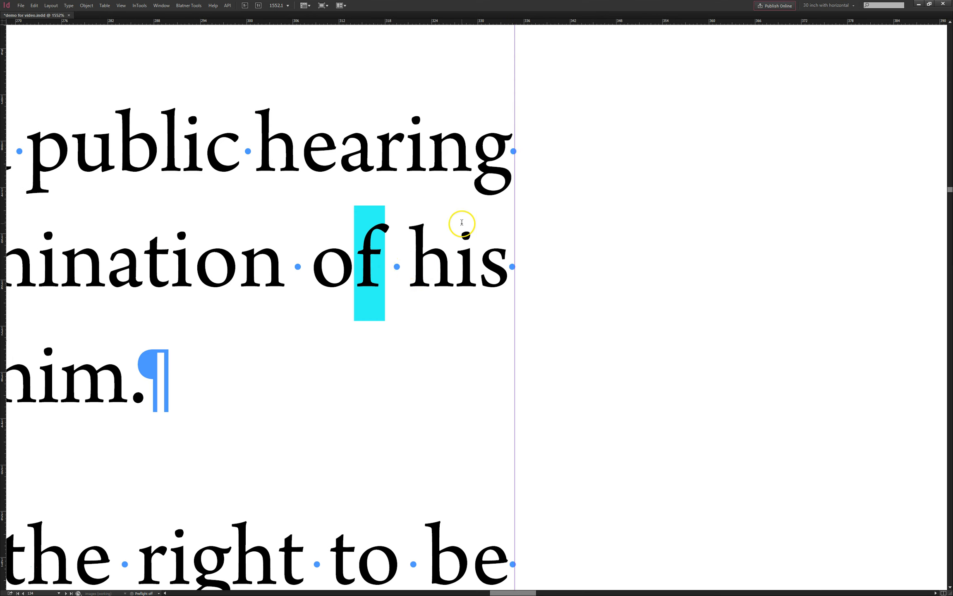
{"action": "key", "text": "ctrl+alt+0"}
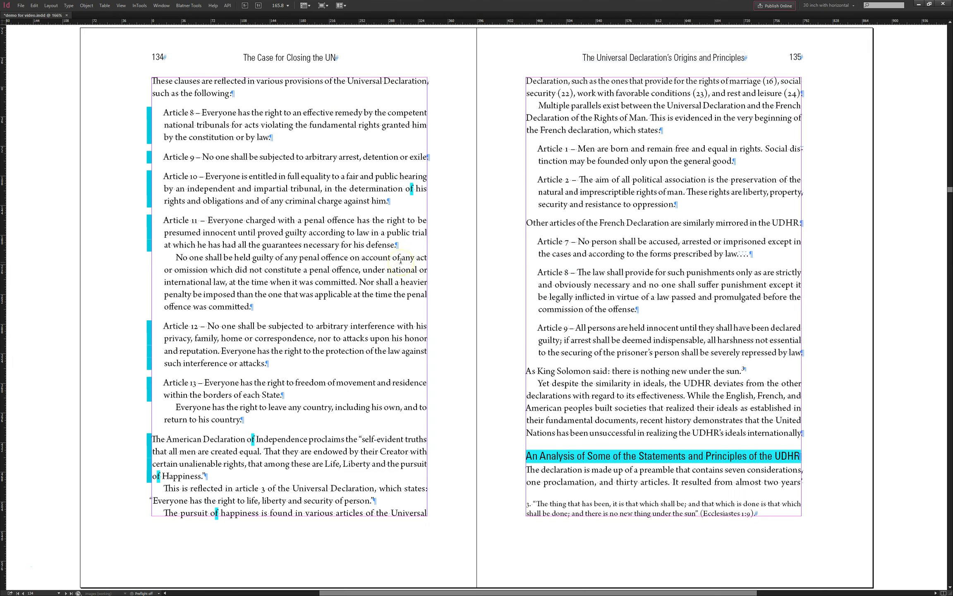
Review the highlighted kerning on the spreads from page 133 back to page 118
{"action": "key", "text": "alt+Page_Up"}
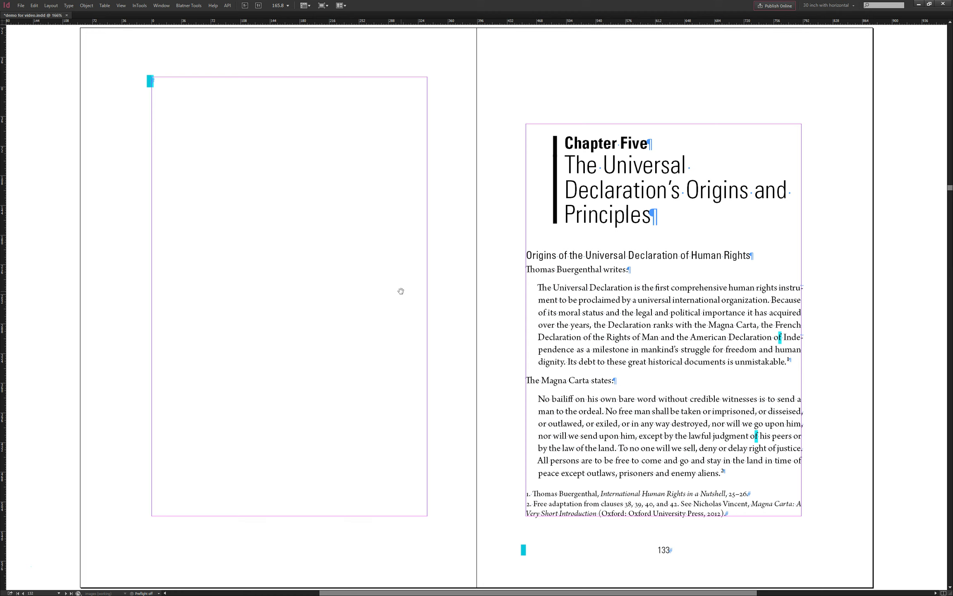
{"action": "key", "text": "alt+Page_Up"}
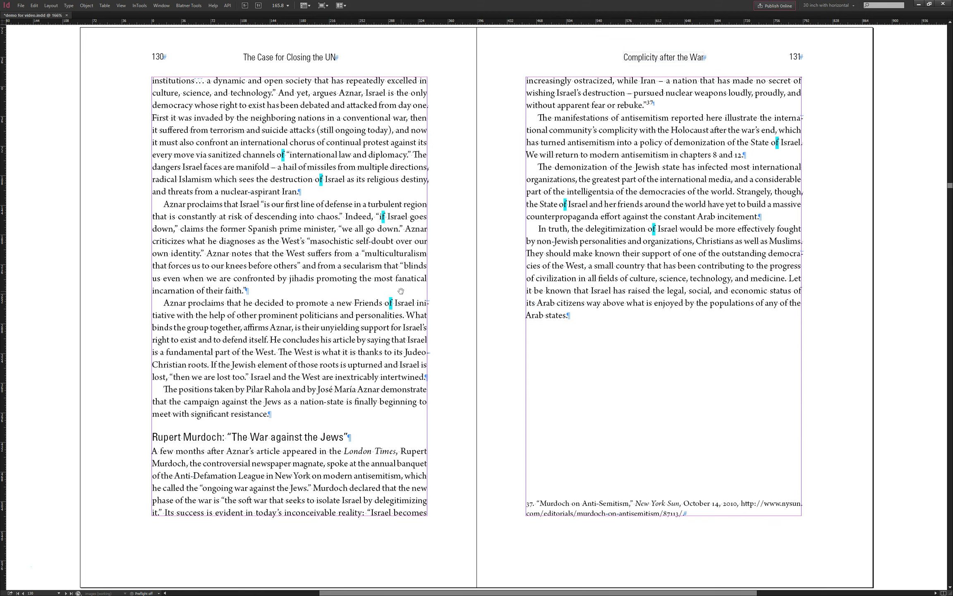
{"action": "key", "text": "alt+Page_Up"}
{"action": "key", "text": "alt+Page_Up"}
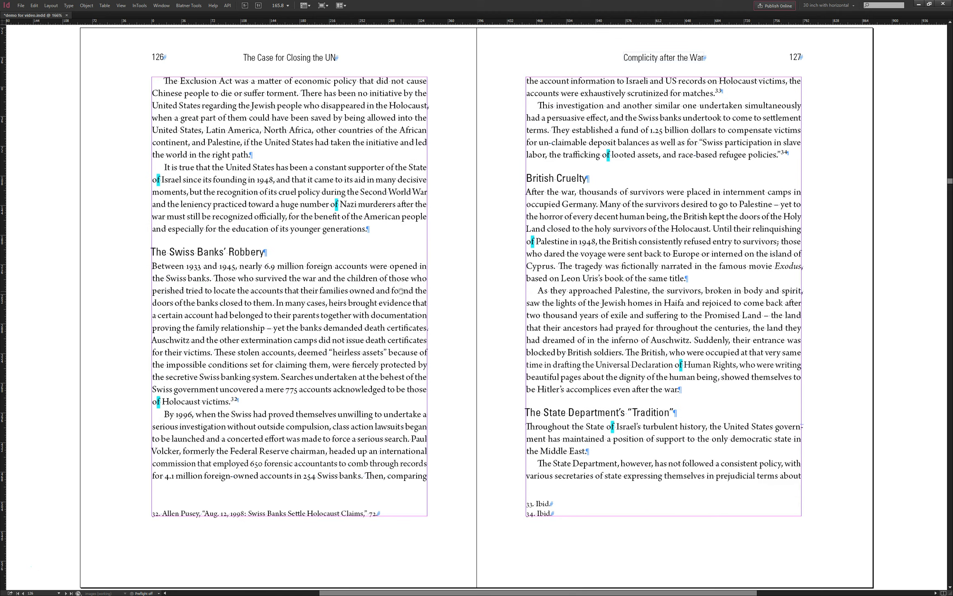
{"action": "key", "text": "alt+Page_Up"}
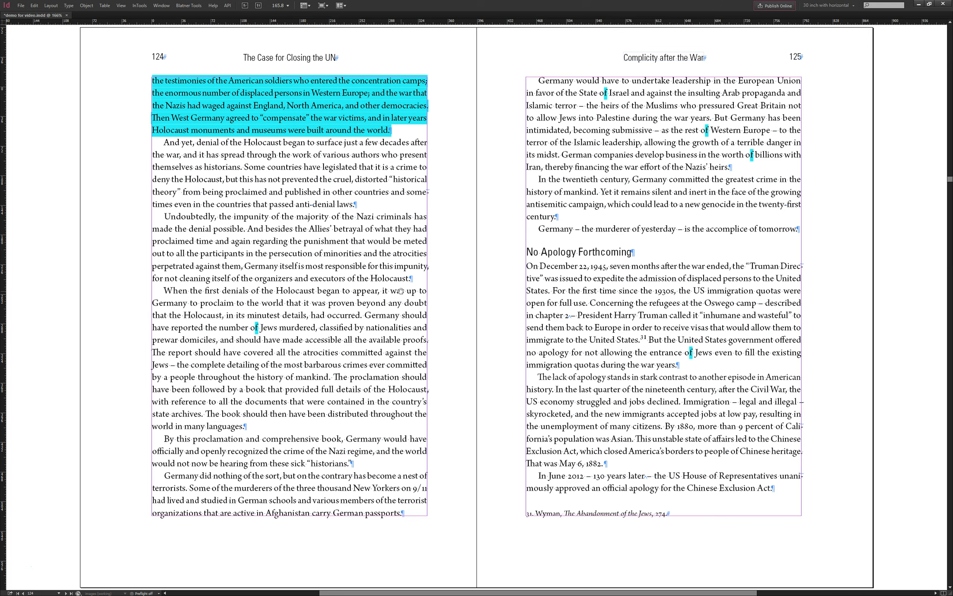
{"action": "key", "text": "alt+Page_Up"}
{"action": "key", "text": "alt+Page_Up"}
{"action": "key", "text": "alt+Page_Up"}
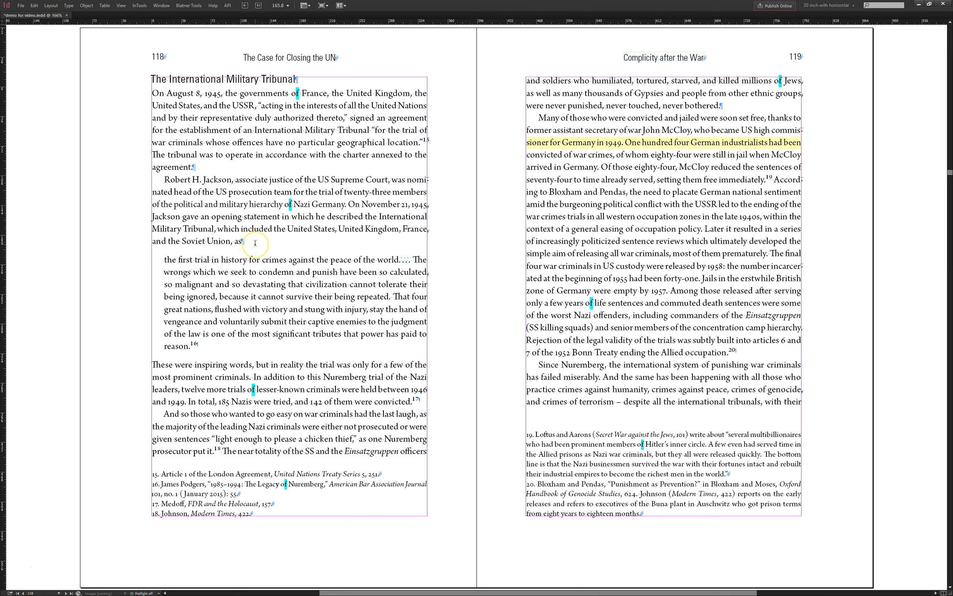
Add "(f)" with an italic f after "and the Soviet Union, as" on page 118, with hidden characters and kerning highlights off
{"action": "left_click_drag", "start_coordinate": [144, 187], "coordinate": [384, 310]}
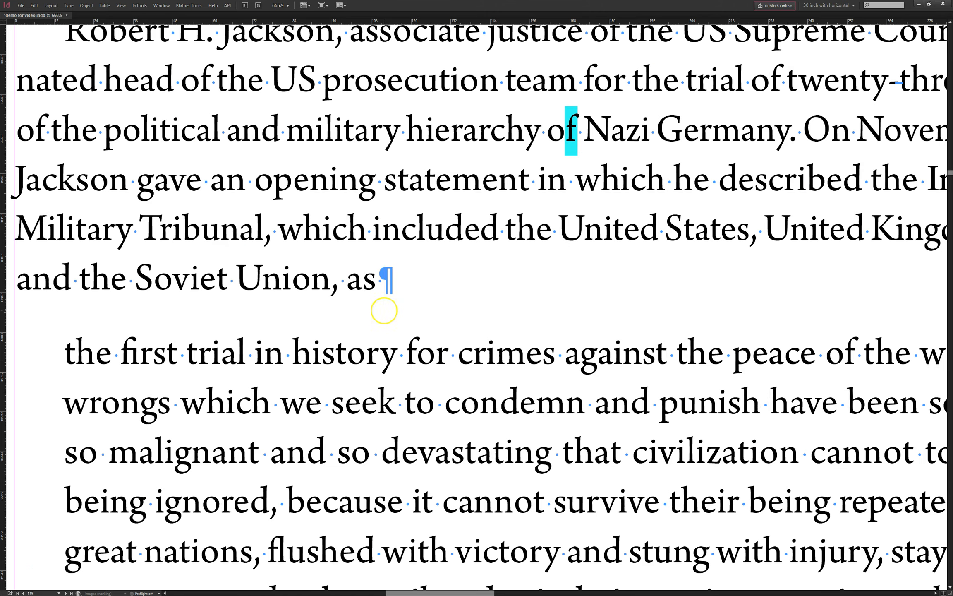
{"action": "key", "text": "ctrl+alt+i"}
{"action": "key", "text": "ctrl+equal"}
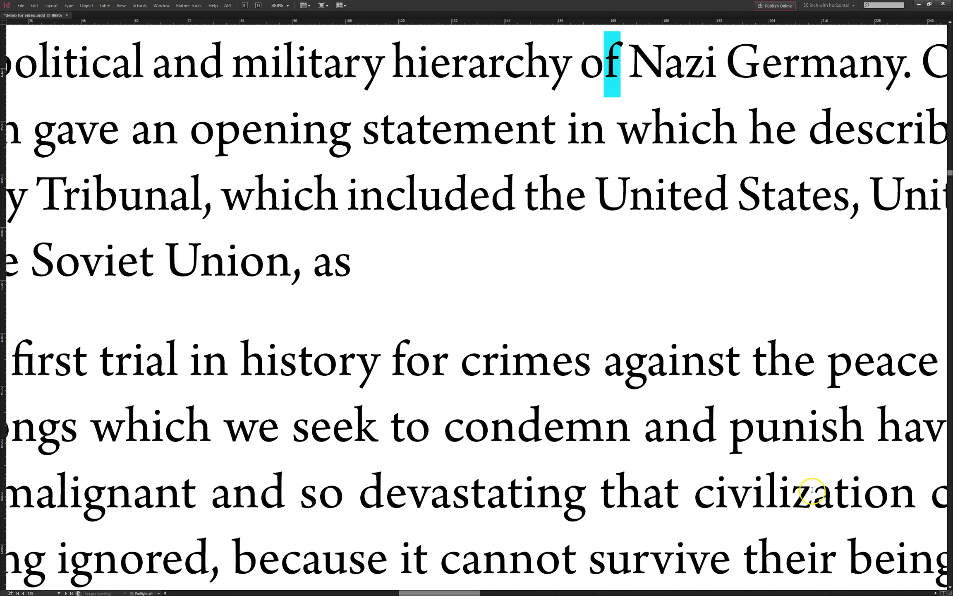
{"action": "type", "text": "f)"}
{"action": "key", "text": "Left"}
{"action": "key", "text": "shift+Left"}
{"action": "key", "text": "ctrl+shift+i"}
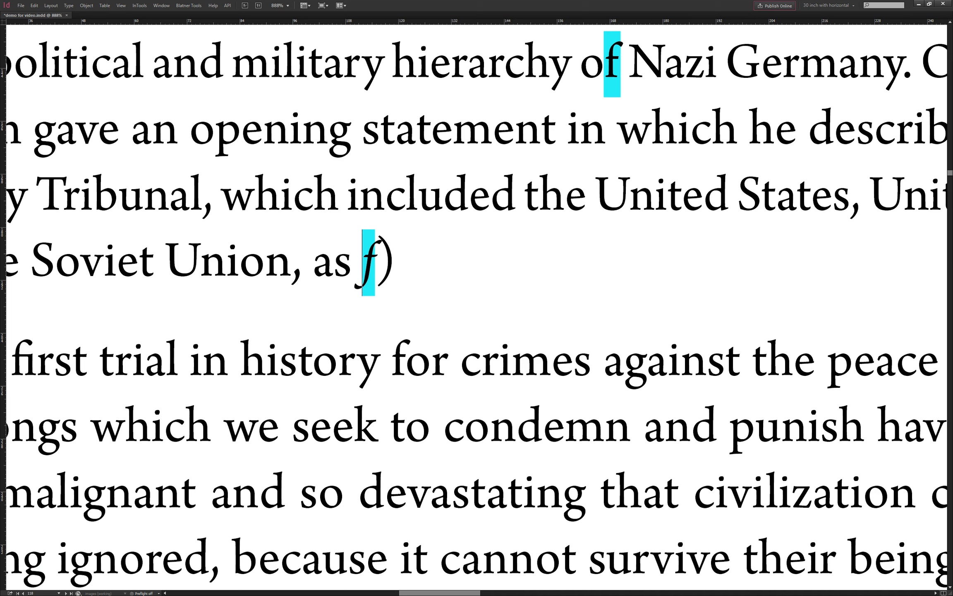
{"action": "key", "text": "Left"}
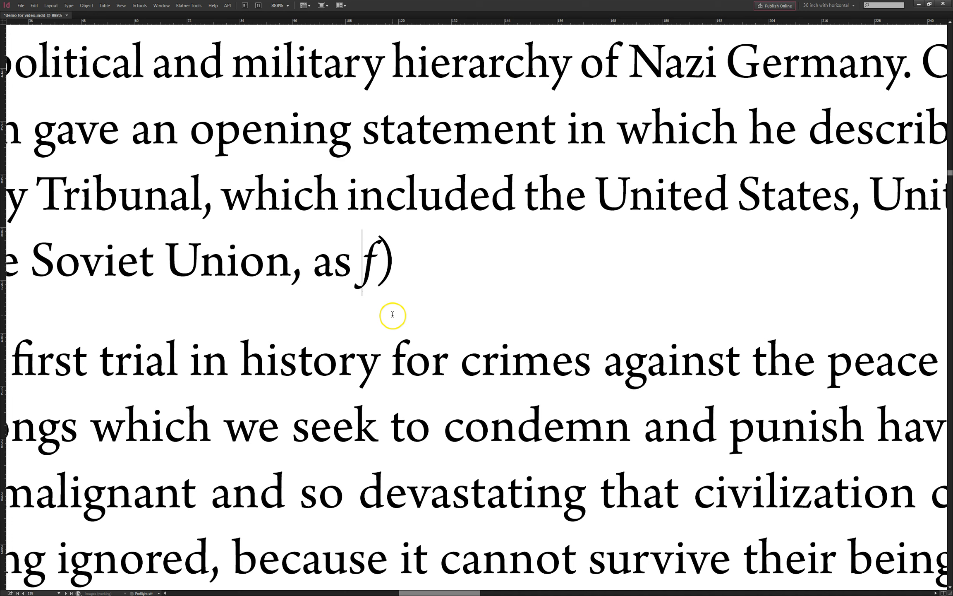
{"action": "type", "text": "("}
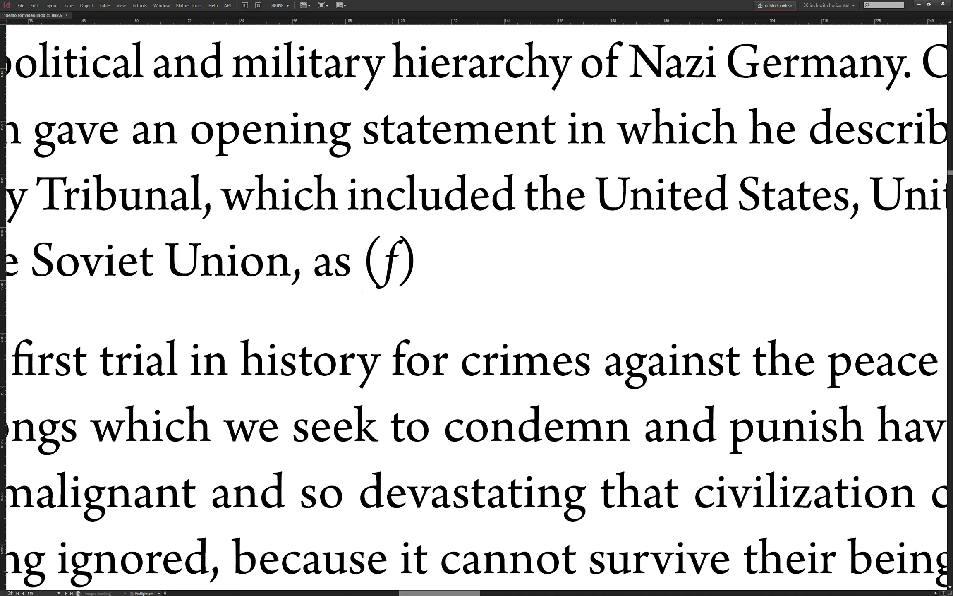
Run the kerning script on the selected "(f)" at the end of the paragraph
{"action": "key", "text": "shift+End"}
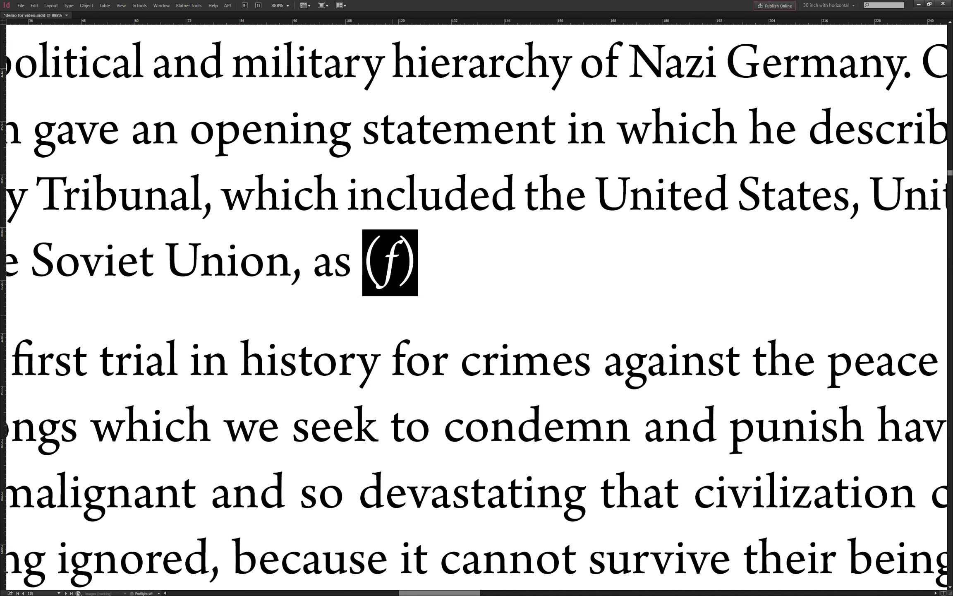
{"action": "key", "text": "ctrl+alt+k"}
{"action": "left_click", "coordinate": [492, 329]}
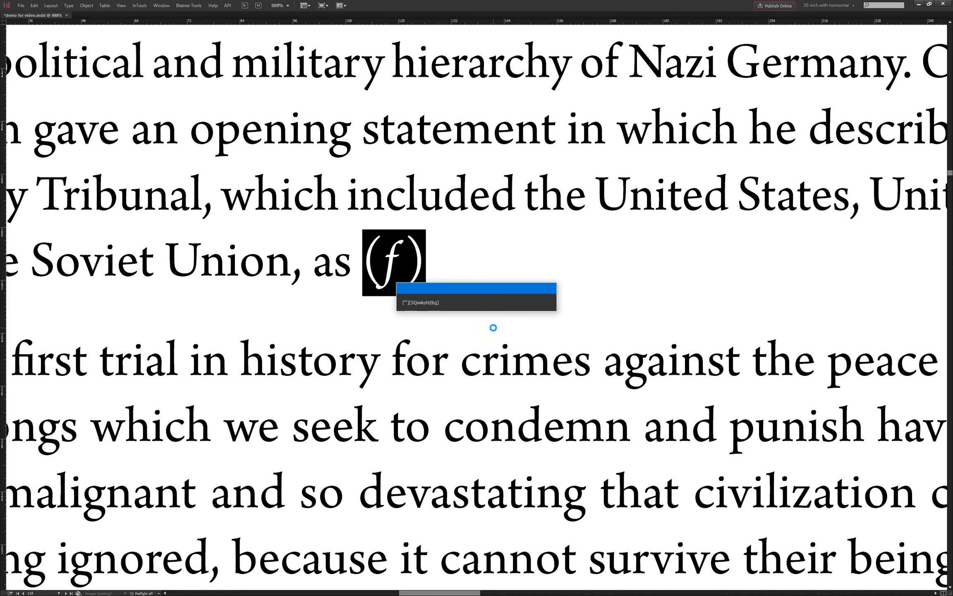
{"action": "left_click", "coordinate": [446, 280]}
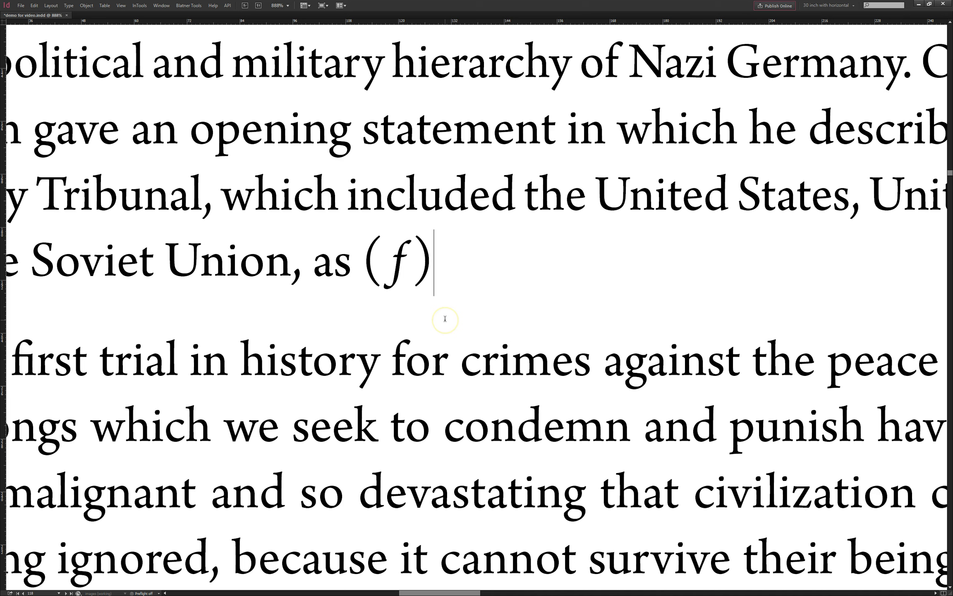
Examine the spacing between the italic f and the closing parenthesis
{"action": "left_click", "coordinate": [412, 258]}
{"action": "left_click_drag", "start_coordinate": [390, 257], "coordinate": [407, 257]}
{"action": "left_click", "coordinate": [415, 260]}
{"action": "key", "text": "alt+Right"}
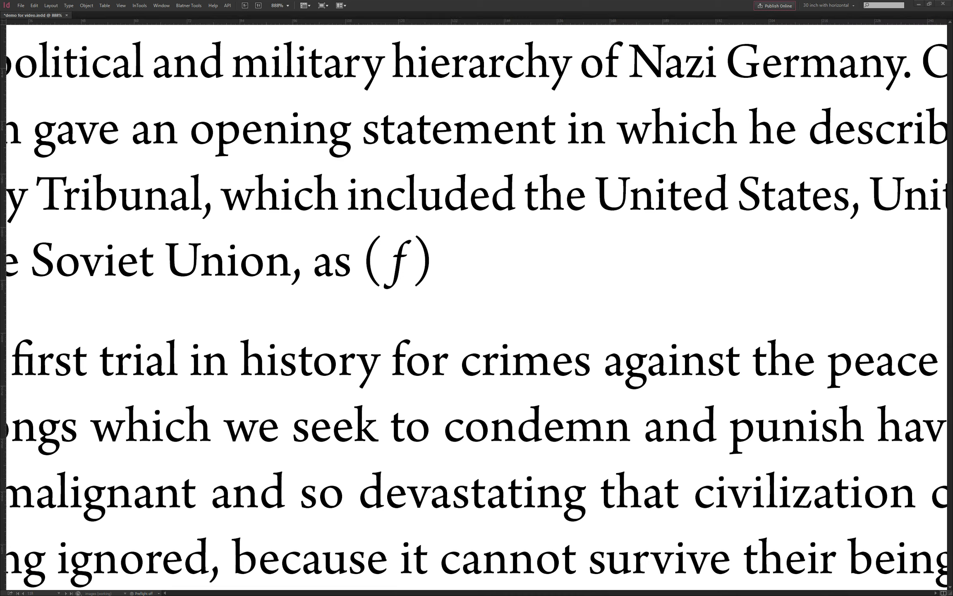
Switch to kern_Arno Pro.txt in Notepad, enlarge its window and look through the kerning pairs for each font style
{"action": "left_click_drag", "start_coordinate": [587, 168], "coordinate": [711, 132]}
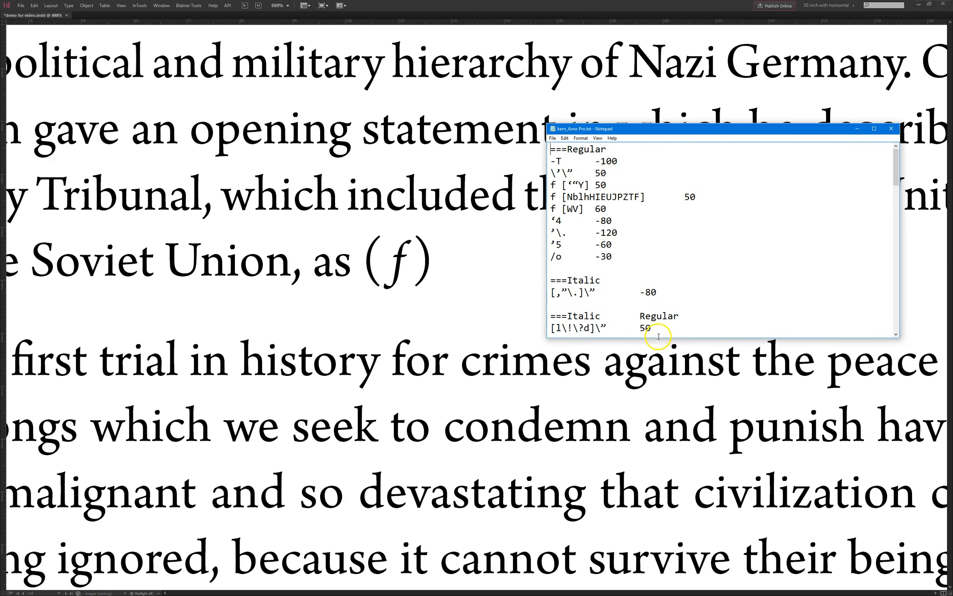
{"action": "left_click_drag", "start_coordinate": [659, 337], "coordinate": [733, 526]}
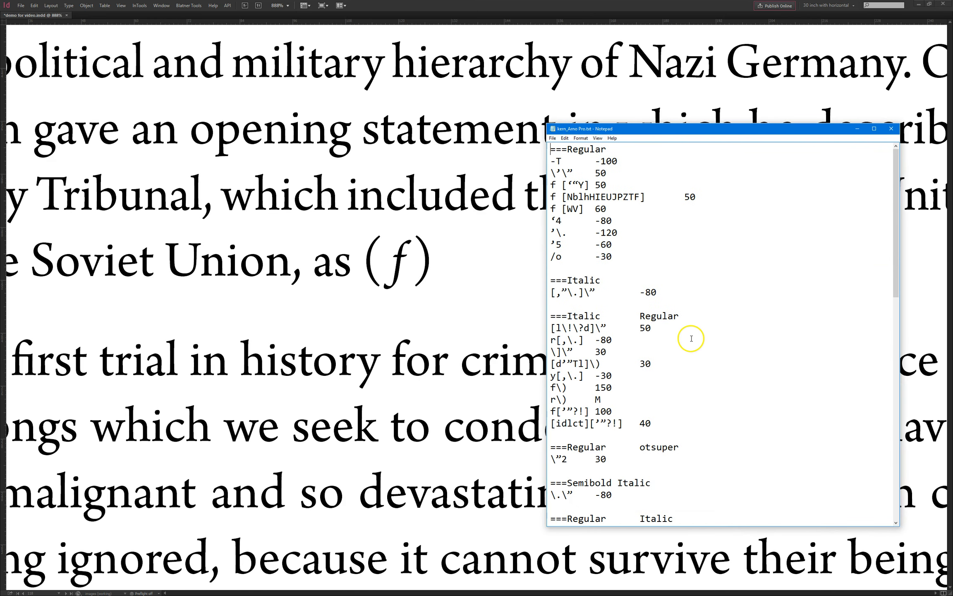
{"action": "scroll", "coordinate": [691, 338], "scroll_direction": "down", "scroll_amount": 8}
{"action": "scroll", "coordinate": [688, 352], "scroll_direction": "up", "scroll_amount": 8}
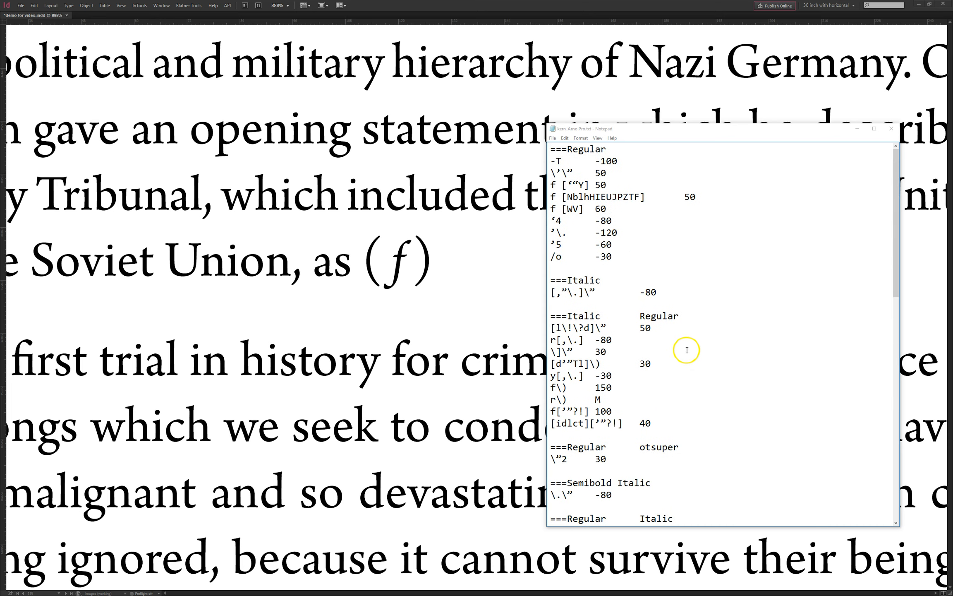
{"action": "scroll", "coordinate": [686, 349], "scroll_direction": "down", "scroll_amount": 2}
{"action": "scroll", "coordinate": [670, 319], "scroll_direction": "up", "scroll_amount": 2}
{"action": "scroll", "coordinate": [641, 292], "scroll_direction": "down", "scroll_amount": 2}
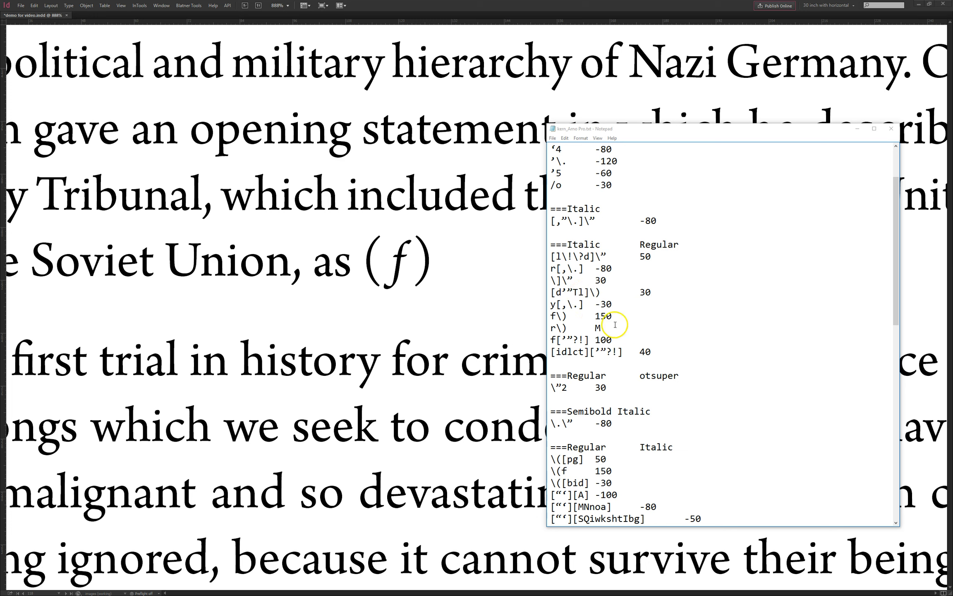
Locate the f\) pair in the Italic–Regular section of the kerning list, dismissing the notification
{"action": "left_click", "coordinate": [555, 338]}
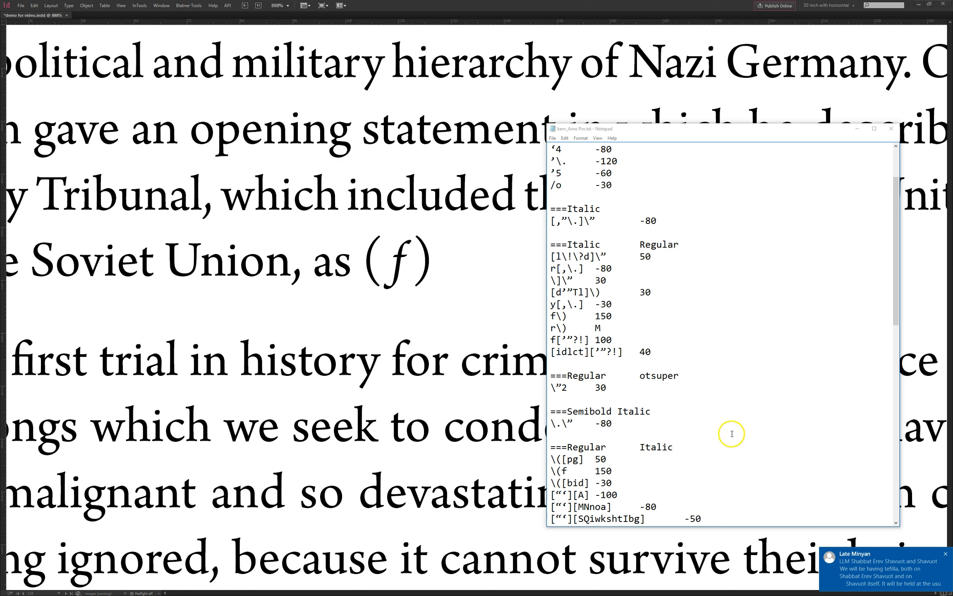
{"action": "left_click", "coordinate": [946, 554]}
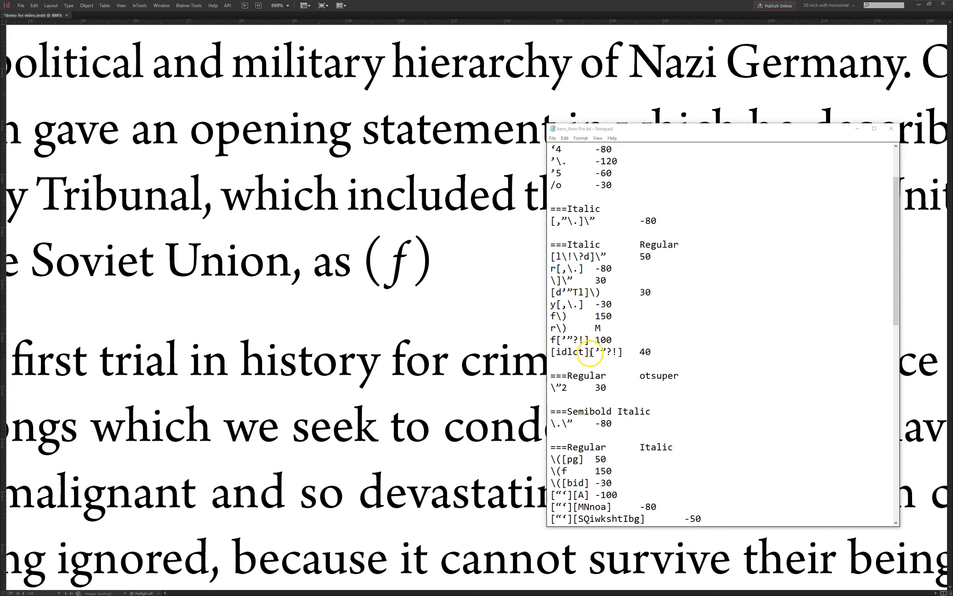
{"action": "left_click", "coordinate": [555, 315]}
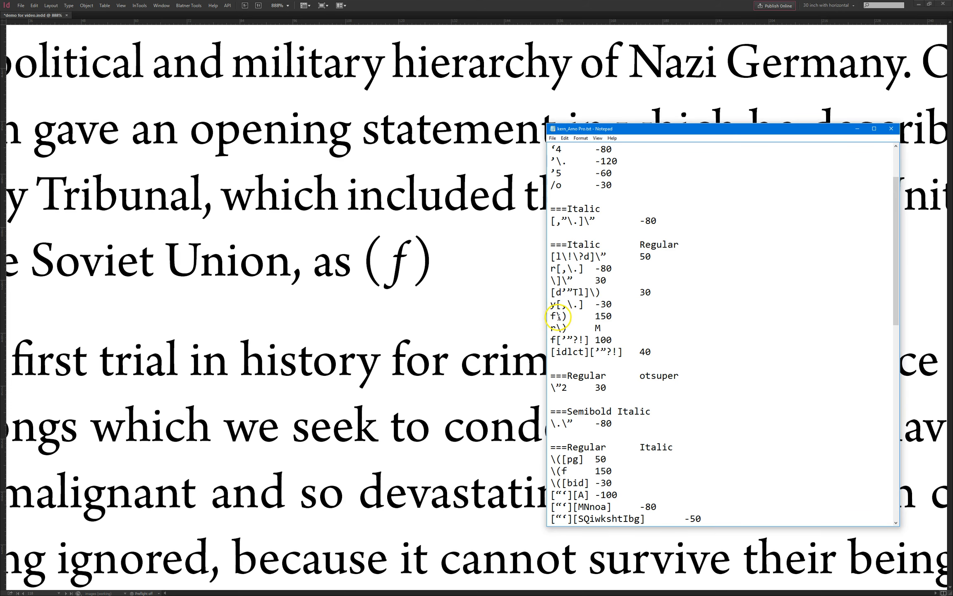
{"action": "left_click_drag", "start_coordinate": [551, 316], "coordinate": [567, 316]}
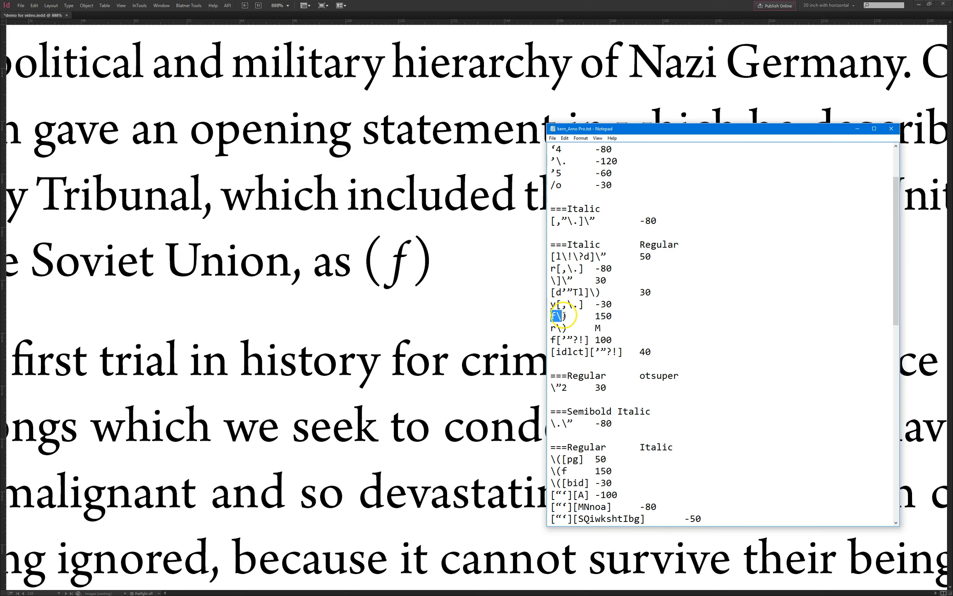
Return to the InDesign document and check the kerning between the italic f and the closing parenthesis in the character settings
{"action": "left_click", "coordinate": [415, 255]}
{"action": "key", "text": "ctrl+t"}
{"action": "left_click_drag", "start_coordinate": [612, 185], "coordinate": [951, 161]}
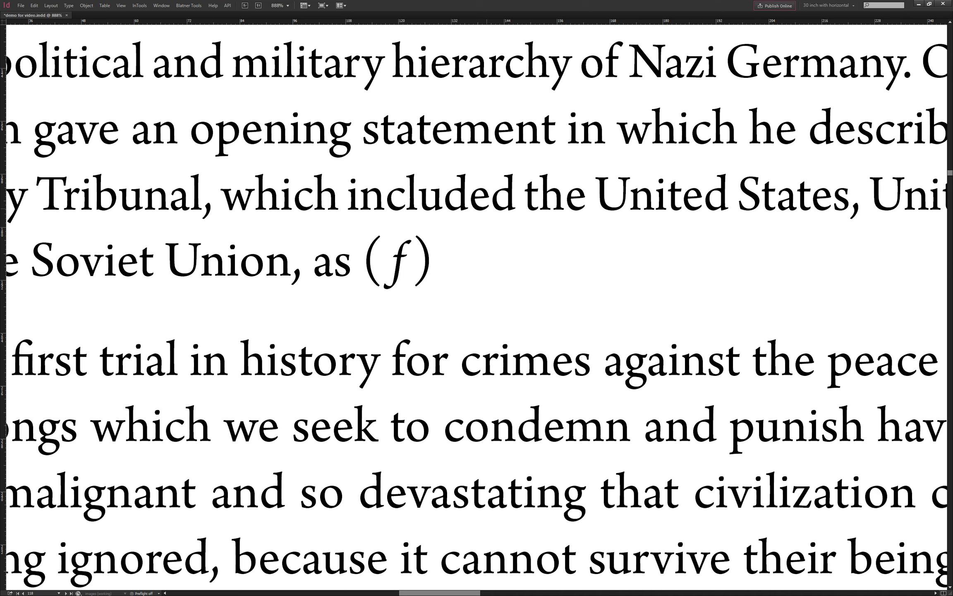
Delete the sample "(f)" after "and the Soviet Union, as" and return to the full view of pages 118–119
{"action": "left_click_drag", "start_coordinate": [432, 269], "coordinate": [369, 261]}
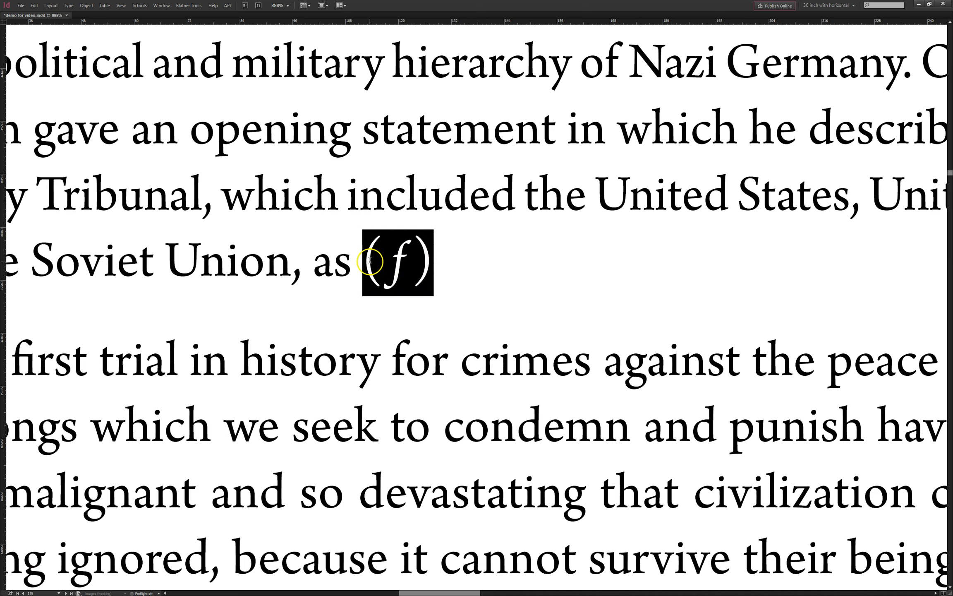
{"action": "key", "text": "BackSpace"}
{"action": "key", "text": "ctrl+alt+0"}
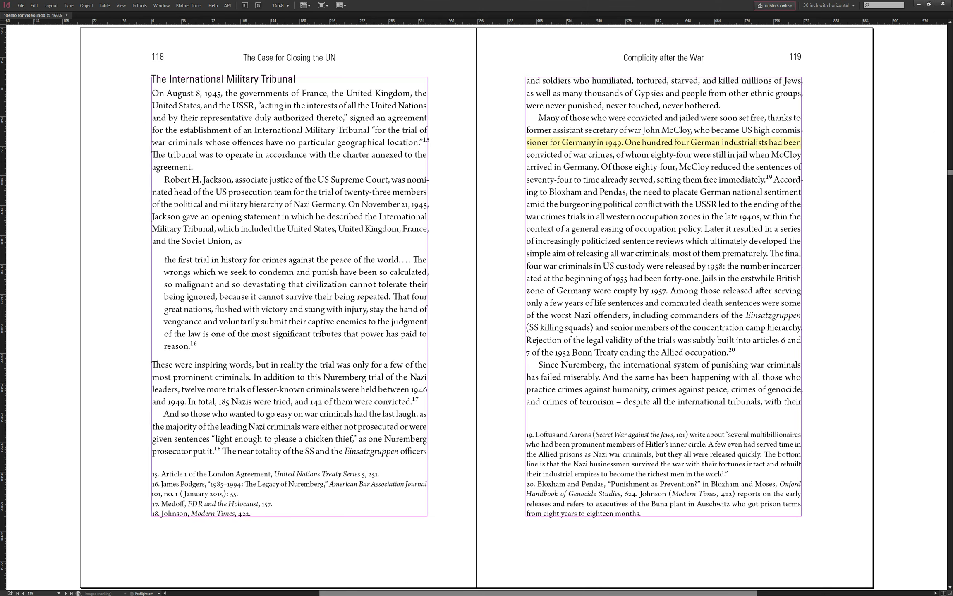
{"action": "key", "text": "Escape"}
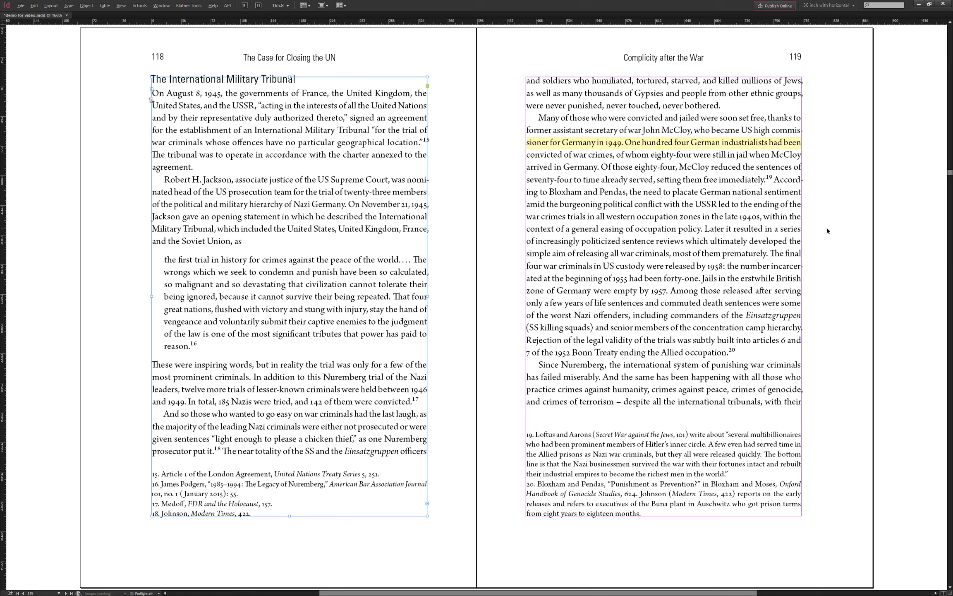
Convert the parenthesized abbreviation ICTY in the Judge Meron paragraph on page 123 to small caps
{"action": "key", "text": "shift+Page_Down"}
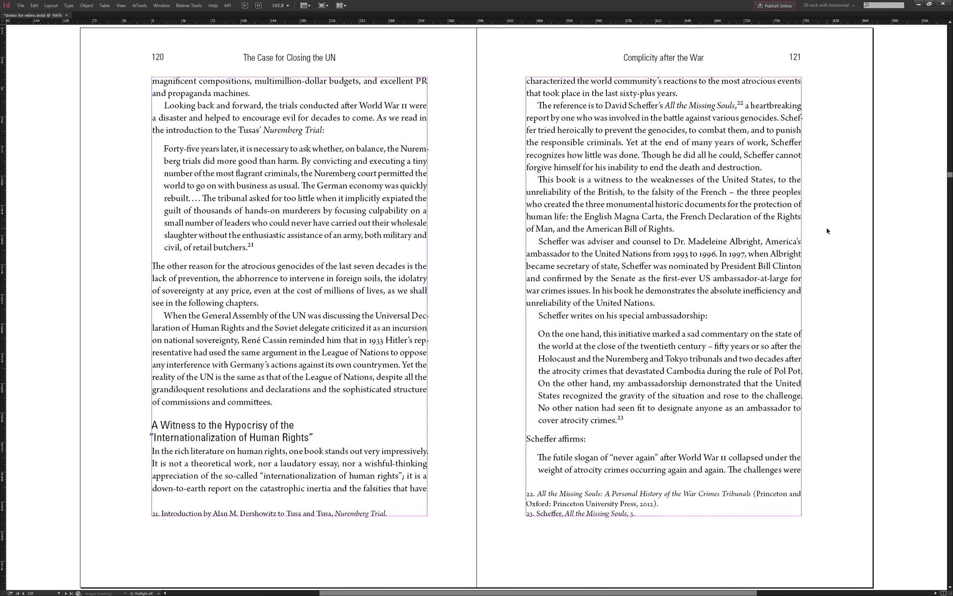
{"action": "key", "text": "shift+Page_Down"}
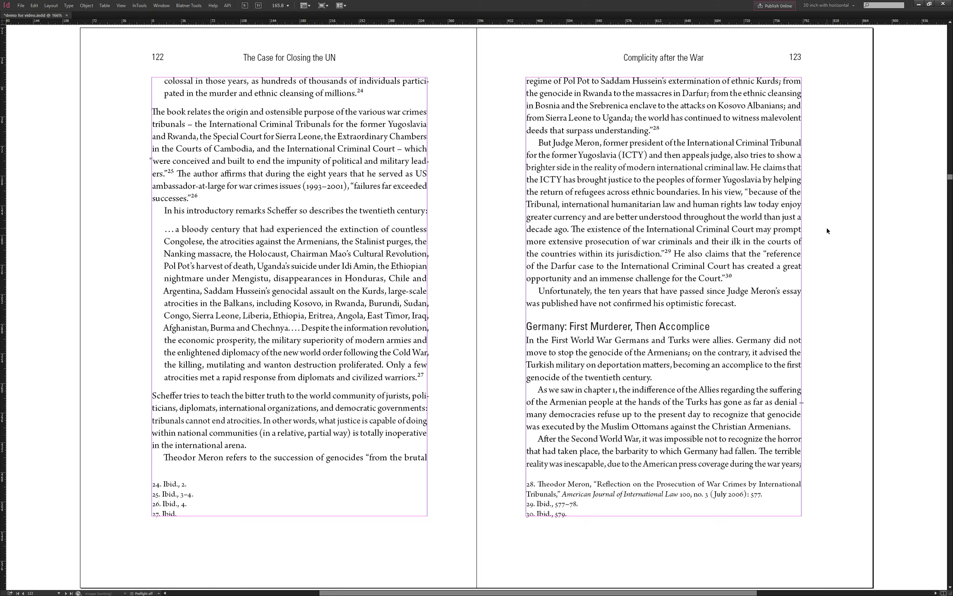
{"action": "double_click", "coordinate": [629, 155]}
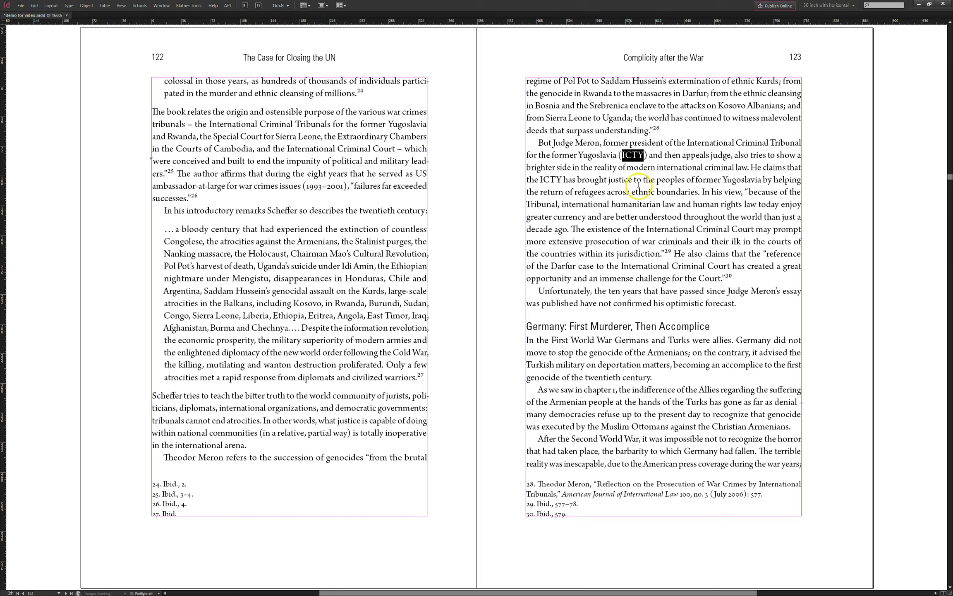
{"action": "left_click", "coordinate": [663, 229]}
{"action": "key", "text": "alt+s"}
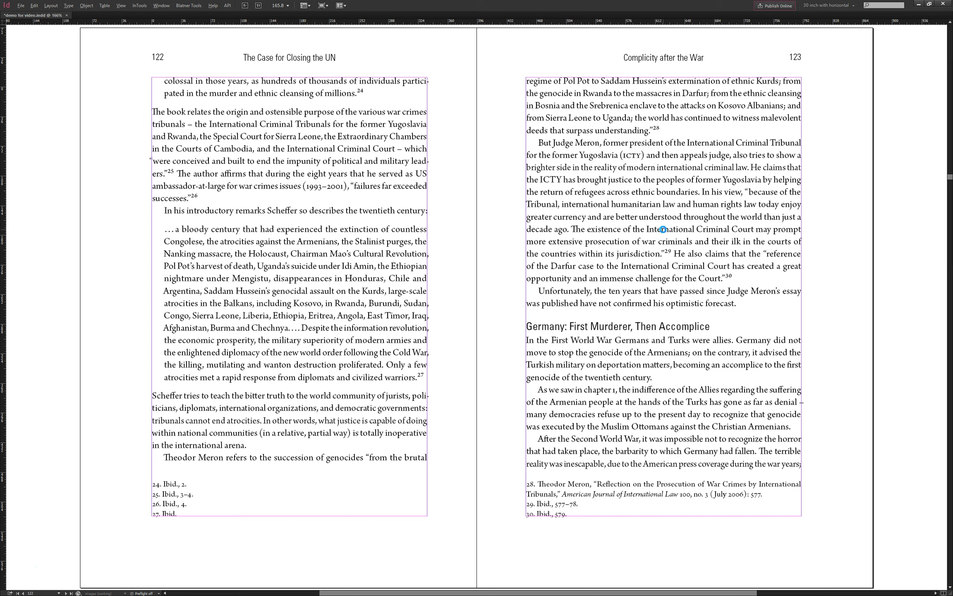
Look through the spreads following page 123 up to the Chapter Five opening on page 133
{"action": "key", "text": "alt+Page_Down"}
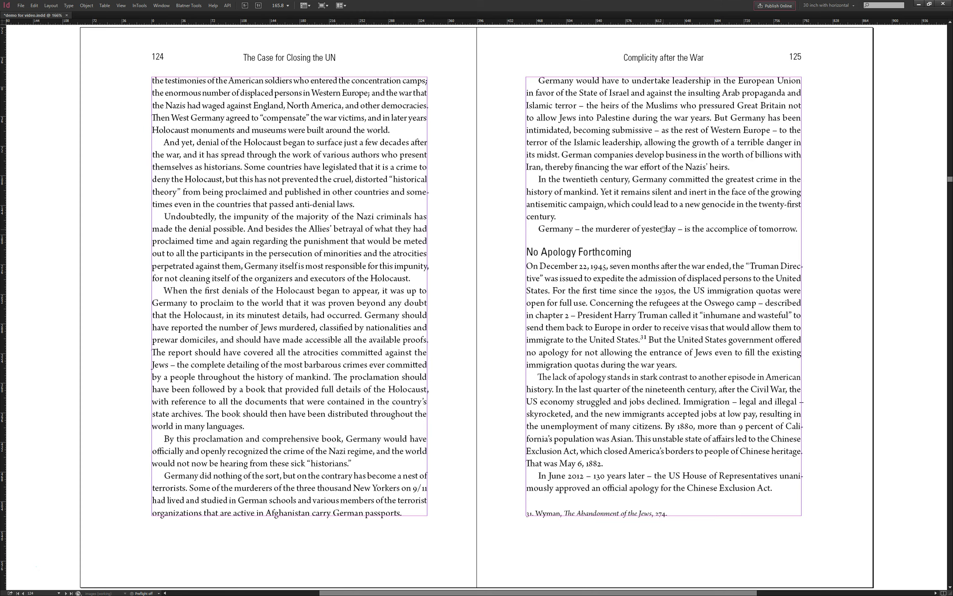
{"action": "key", "text": "alt+Page_Down"}
{"action": "key", "text": "alt+Page_Down"}
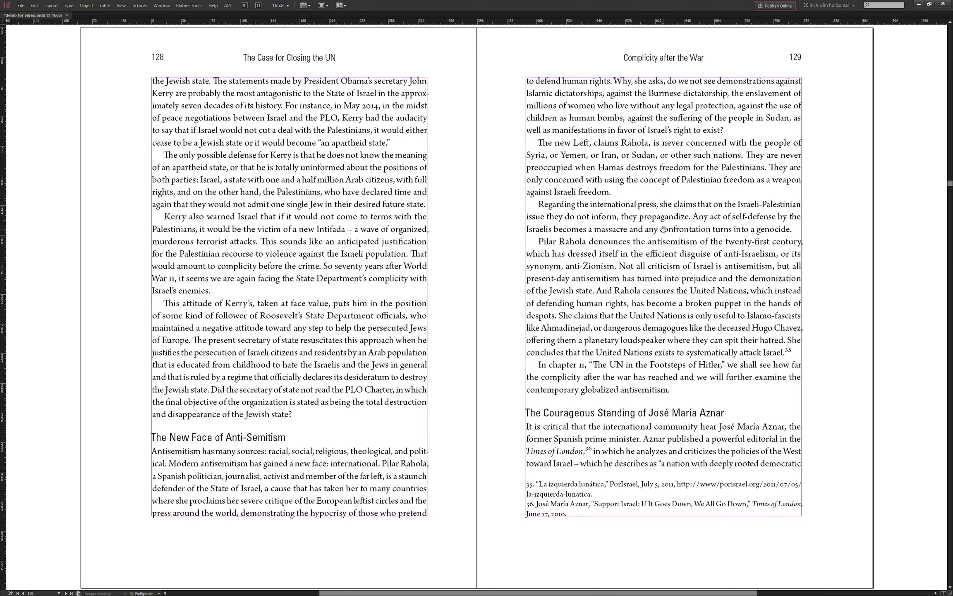
{"action": "key", "text": "alt+Page_Down"}
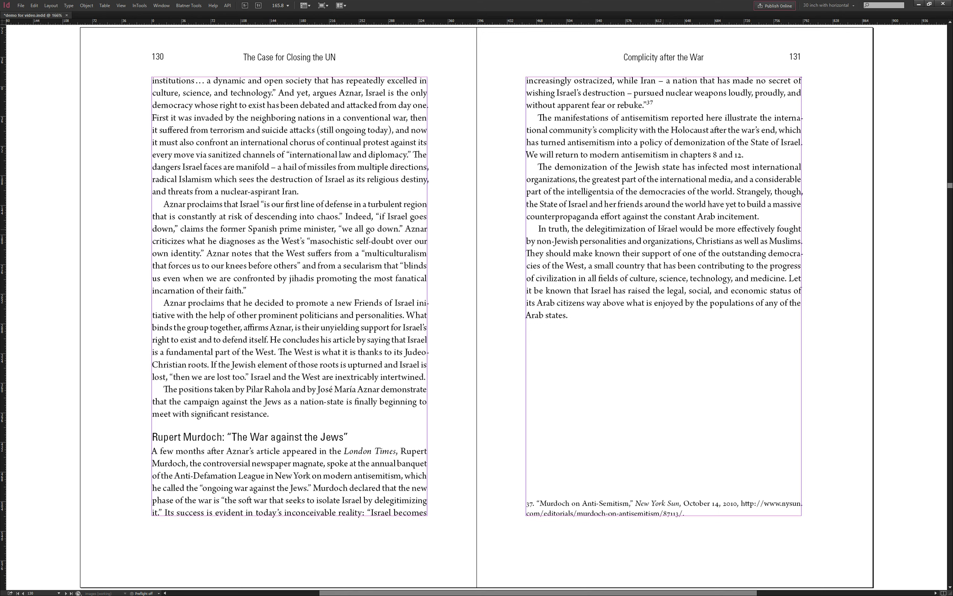
{"action": "key", "text": "alt+Page_Down"}
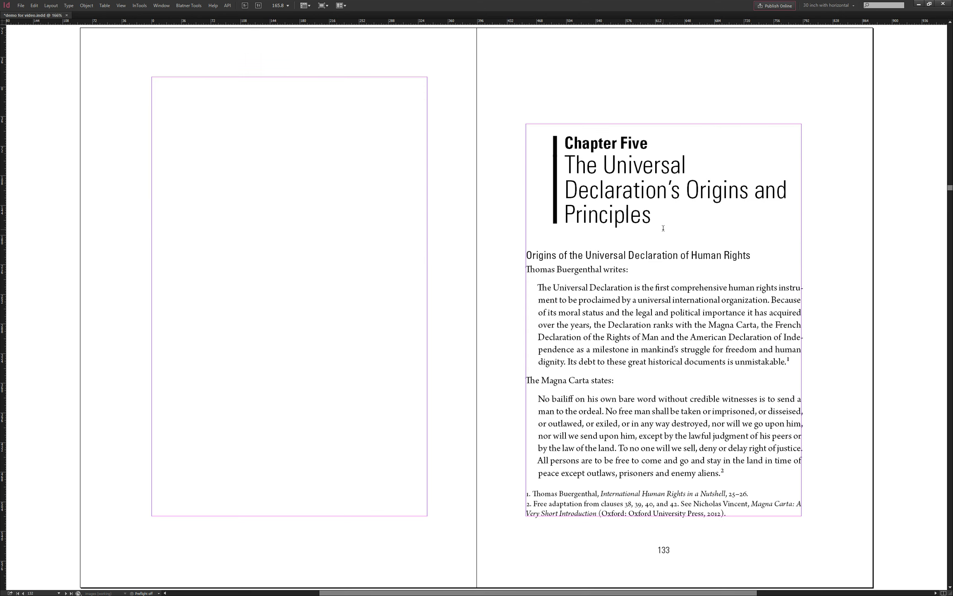